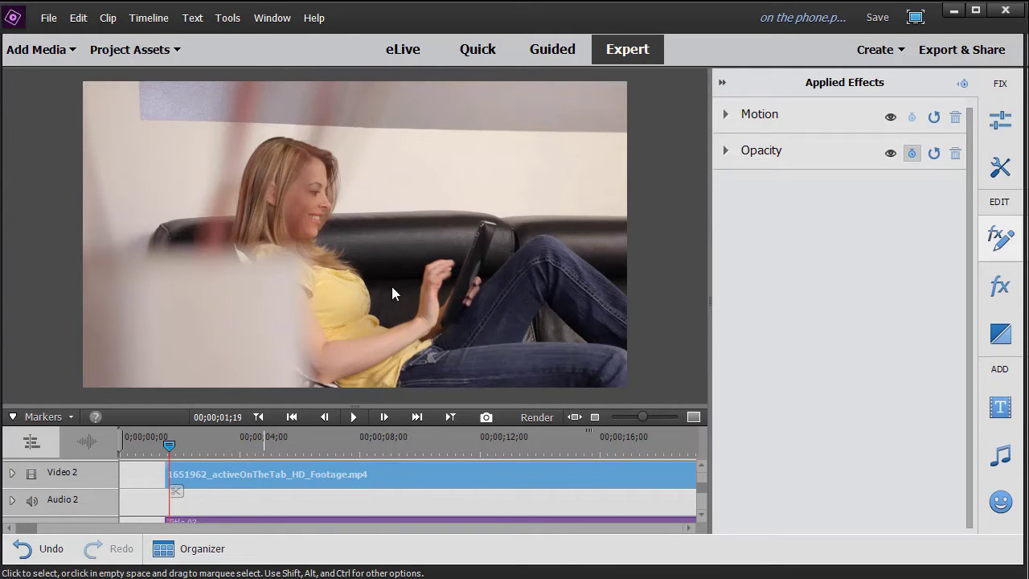
- Preview the tablet footage, then select its clip on Video 2
{"action": "left_click", "coordinate": [356, 415]}
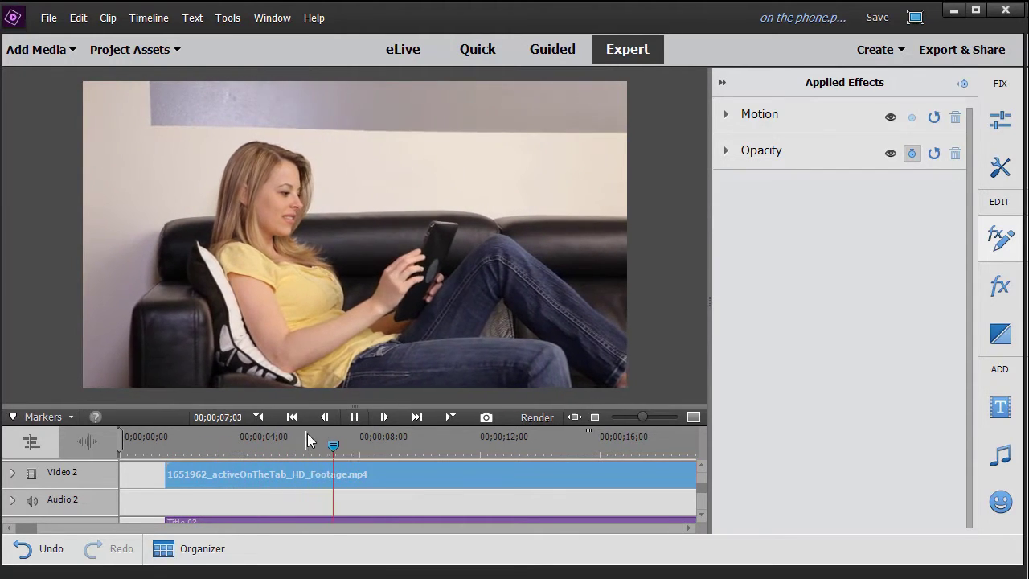
{"action": "left_click", "coordinate": [354, 417]}
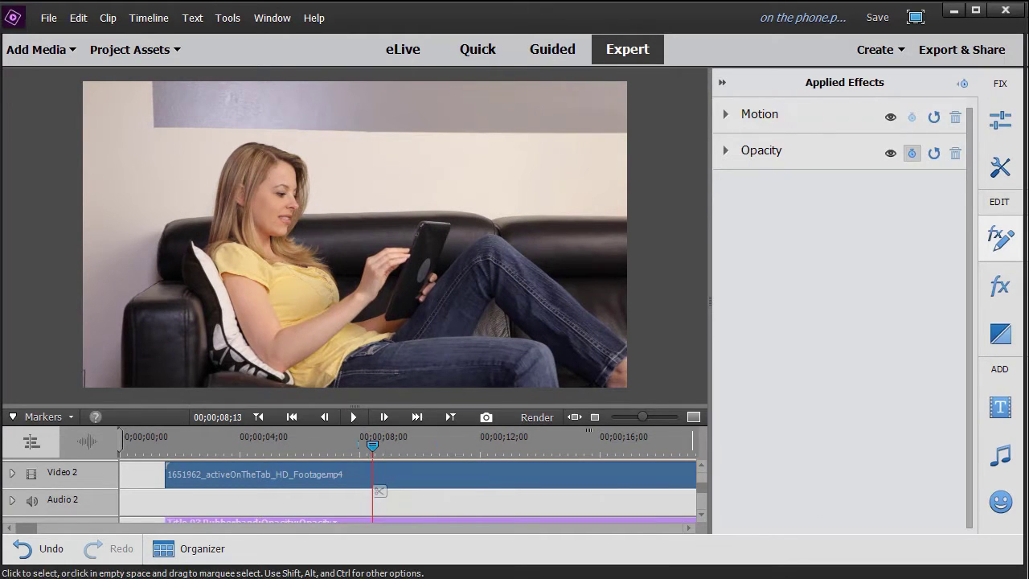
{"action": "left_click", "coordinate": [420, 472]}
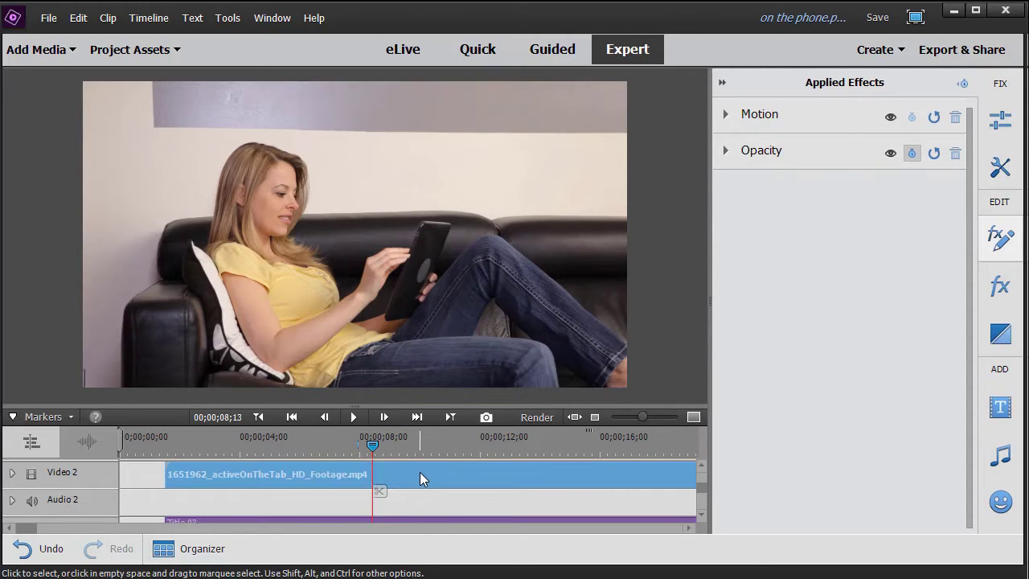
- Apply Lighting Effects from Advanced Adjustments to the tablet clip on the timeline
{"action": "left_click", "coordinate": [1005, 294]}
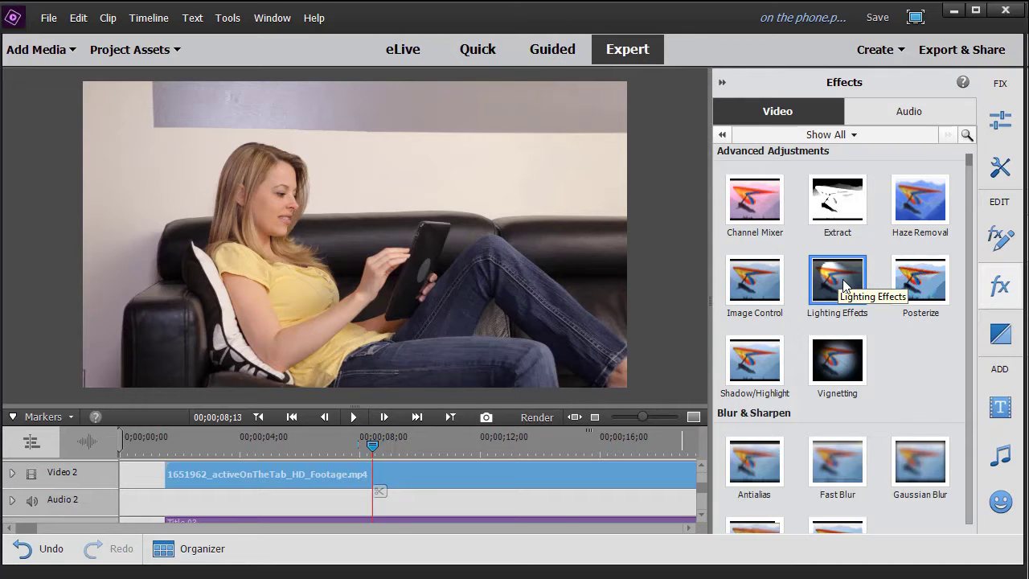
{"action": "left_click_drag", "start_coordinate": [844, 285], "coordinate": [533, 477]}
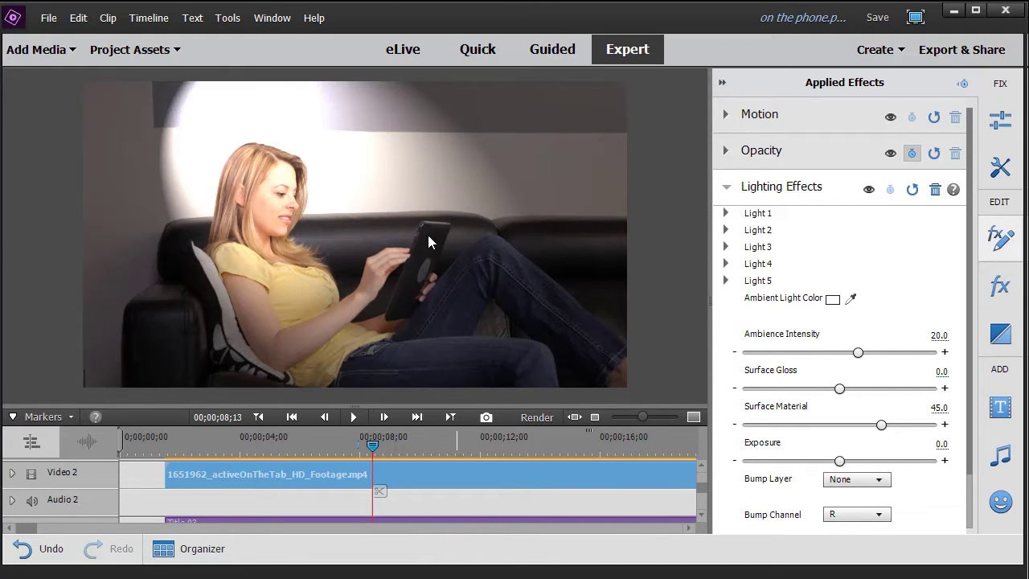
- Set Light 1's spotlight Angle to 286.3° and Minor Radius to 17.9
{"action": "left_click", "coordinate": [726, 213]}
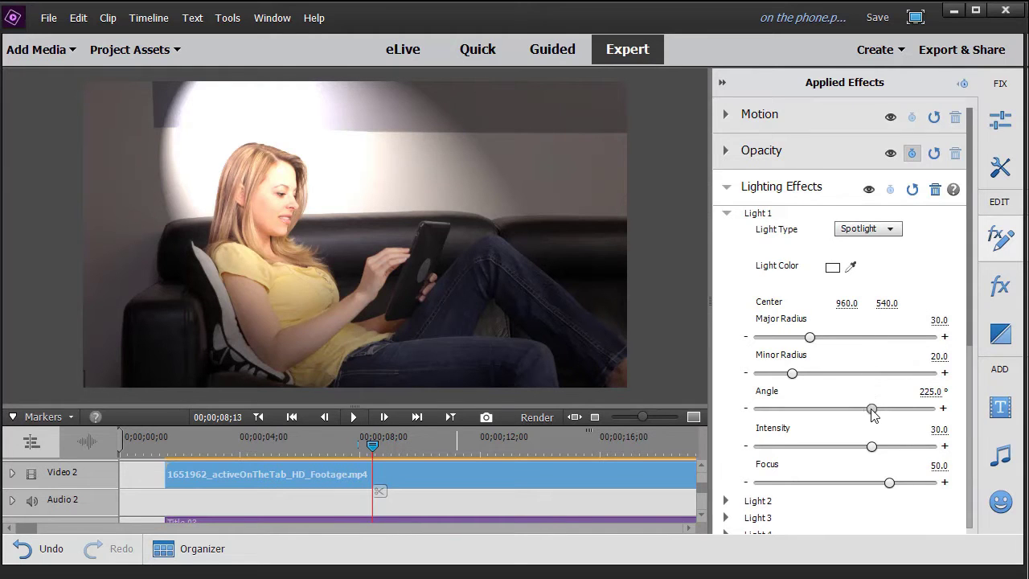
{"action": "mouse_move", "coordinate": [873, 411]}
{"action": "left_mouse_down"}
{"action": "mouse_move", "coordinate": [863, 414]}
{"action": "mouse_move", "coordinate": [887, 413]}
{"action": "mouse_move", "coordinate": [879, 415]}
{"action": "left_mouse_up"}
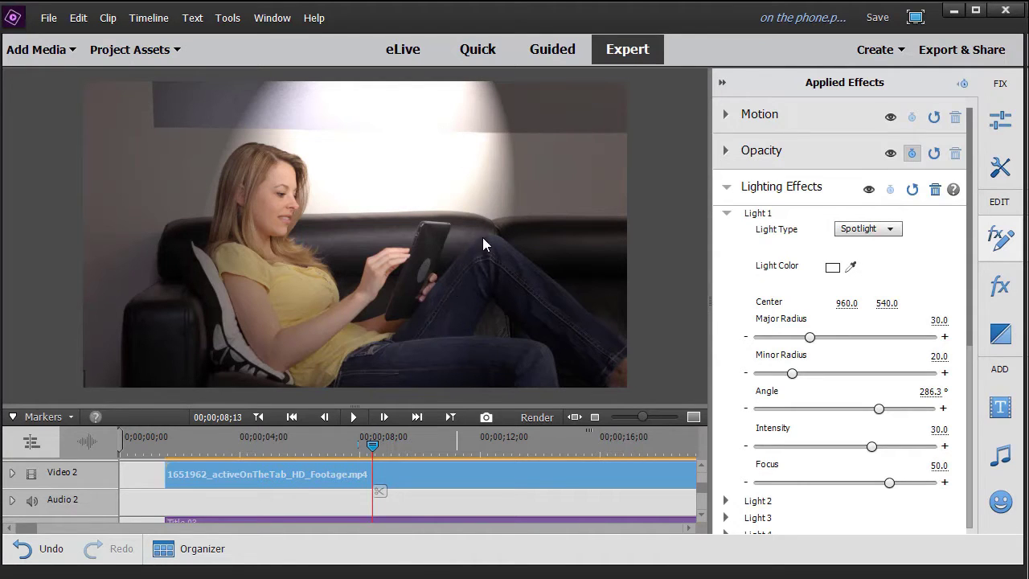
{"action": "left_click_drag", "start_coordinate": [373, 448], "coordinate": [172, 458]}
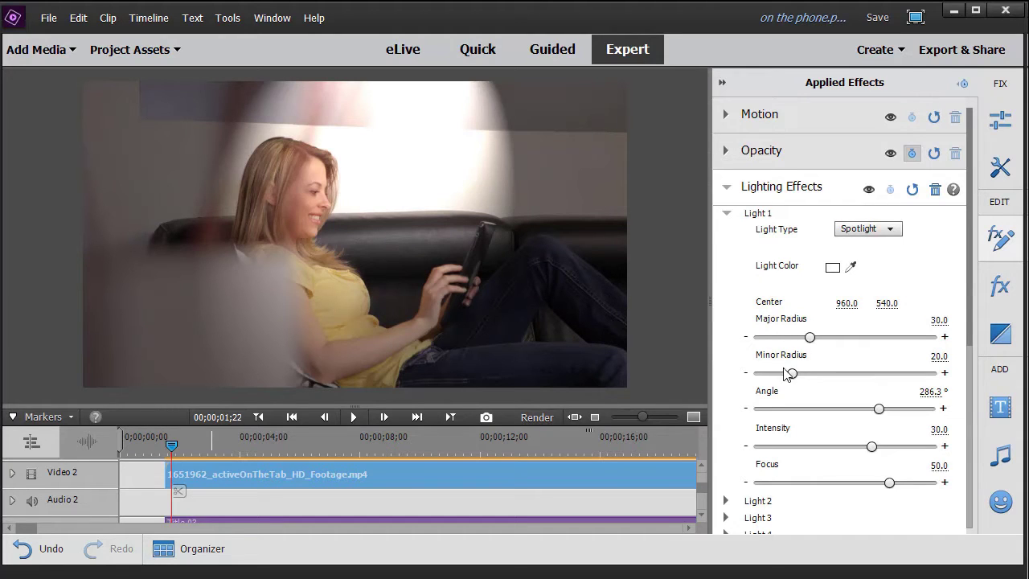
{"action": "left_click_drag", "start_coordinate": [792, 375], "coordinate": [788, 375]}
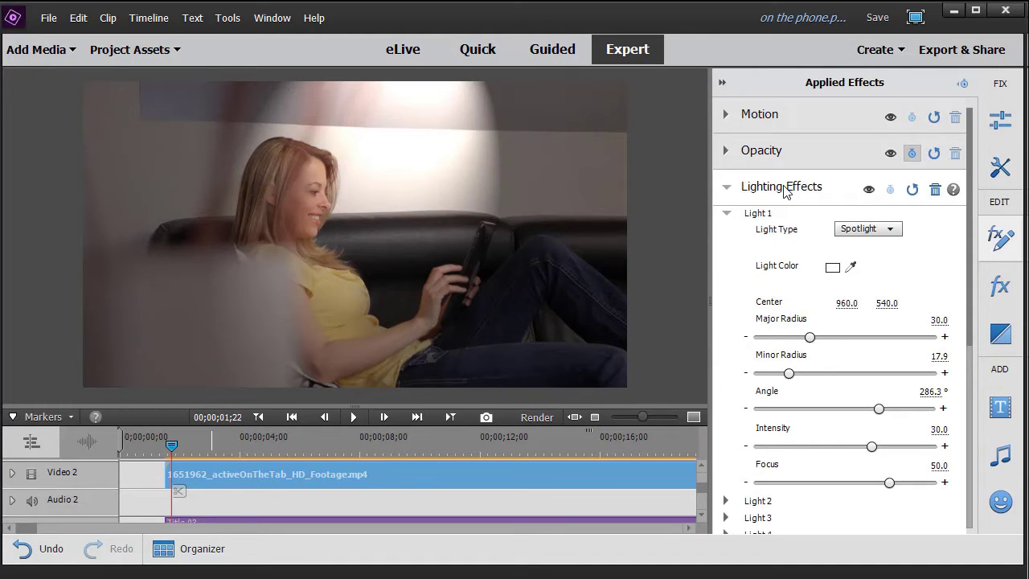
{"action": "left_click", "coordinate": [963, 85]}
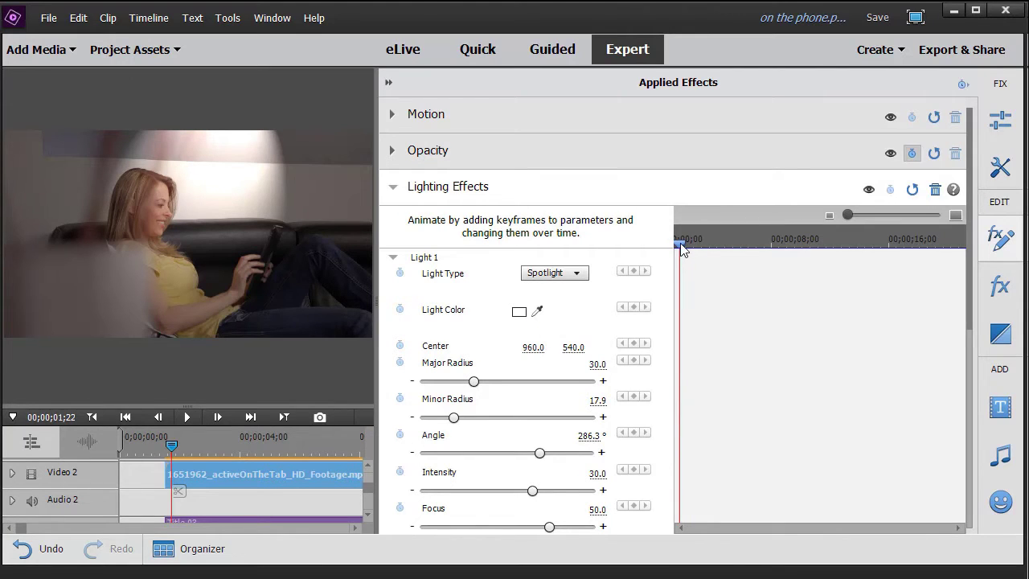
- Enable Center animation for Light 1 and keyframe Center X at 907, then 881
{"action": "left_click_drag", "start_coordinate": [681, 249], "coordinate": [675, 245]}
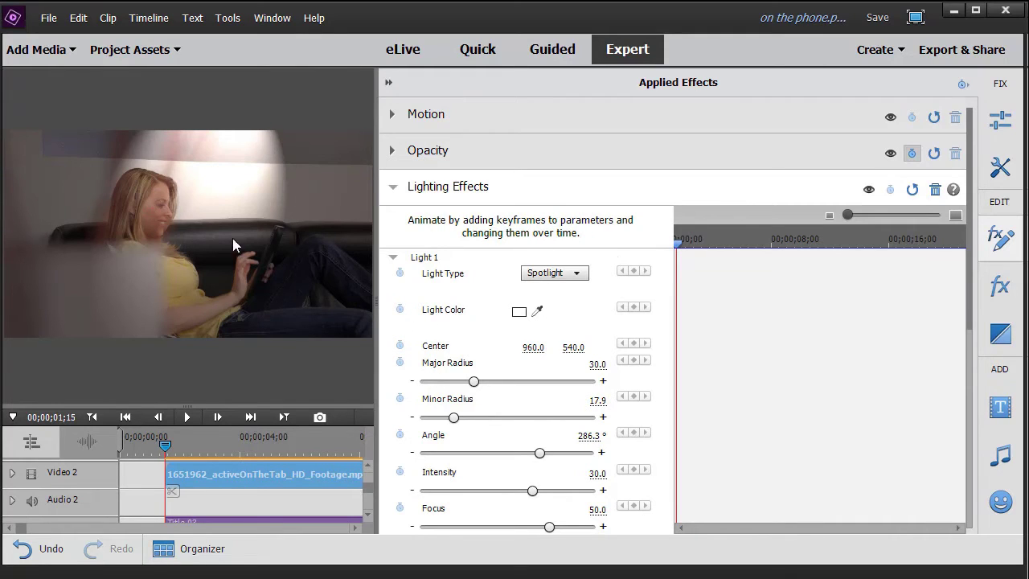
{"action": "left_click", "coordinate": [400, 346]}
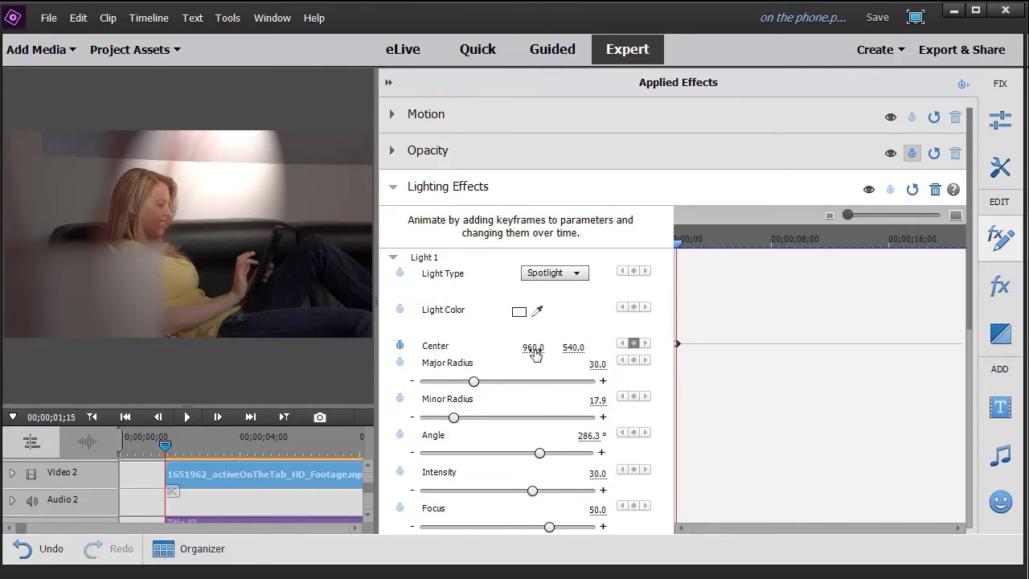
{"action": "left_click_drag", "start_coordinate": [533, 347], "coordinate": [497, 348]}
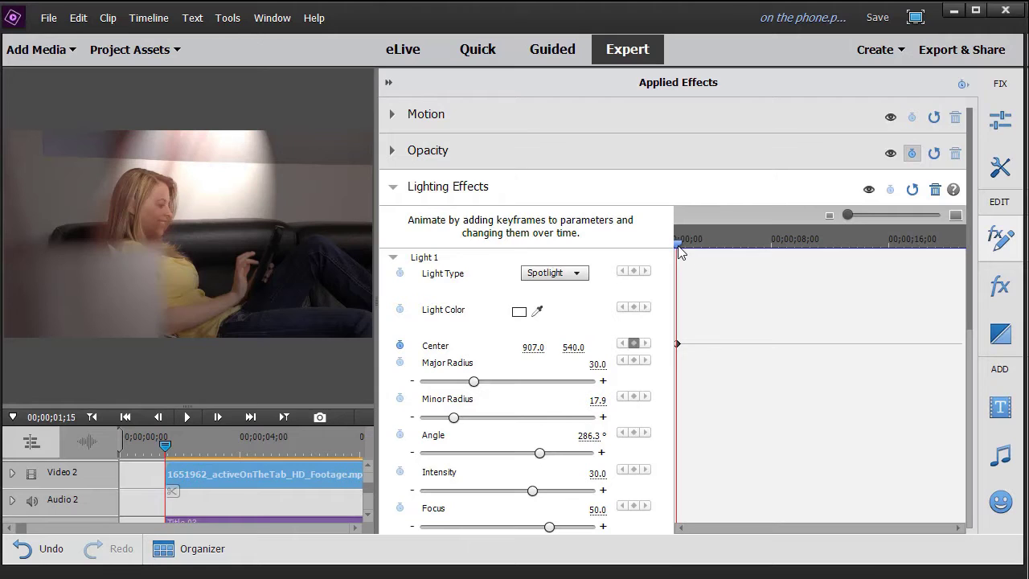
{"action": "left_click_drag", "start_coordinate": [679, 252], "coordinate": [732, 251]}
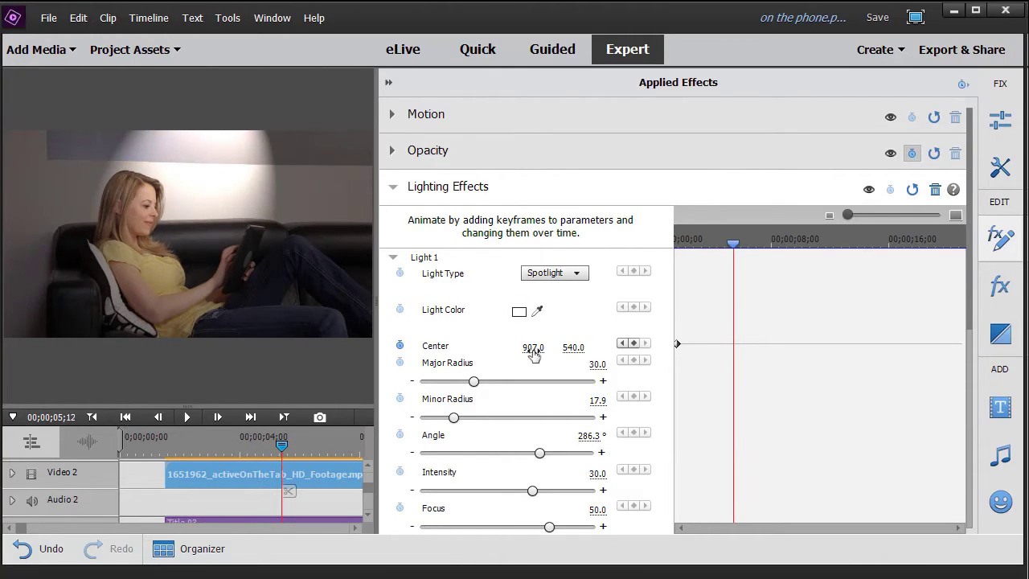
{"action": "mouse_move", "coordinate": [537, 353]}
{"action": "left_mouse_down"}
{"action": "mouse_move", "coordinate": [518, 354]}
{"action": "mouse_move", "coordinate": [549, 345]}
{"action": "left_mouse_up"}
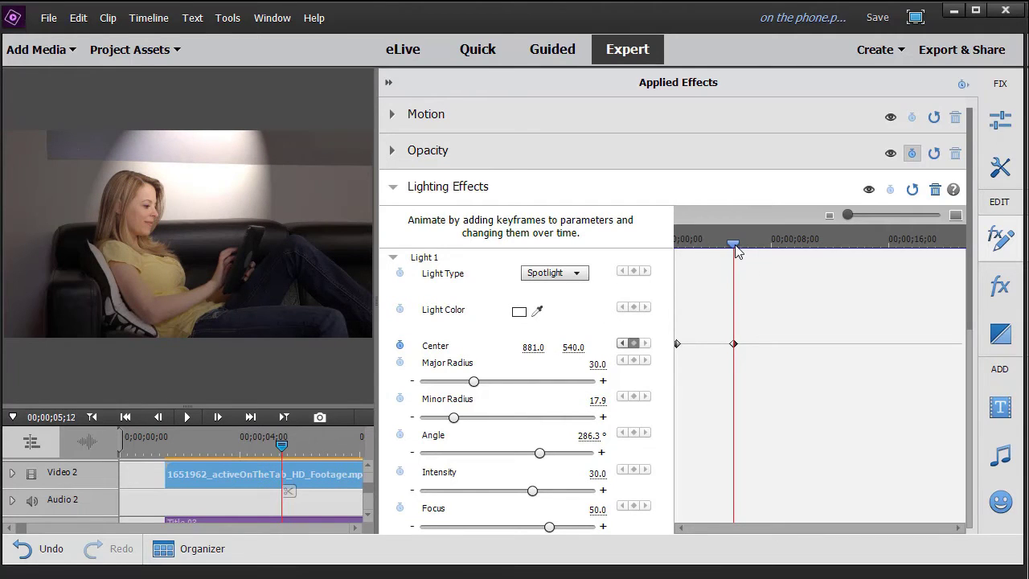
- Add later Center keyframes at X 843, 820, and 801 at the clip's end
{"action": "left_click_drag", "start_coordinate": [734, 246], "coordinate": [795, 248]}
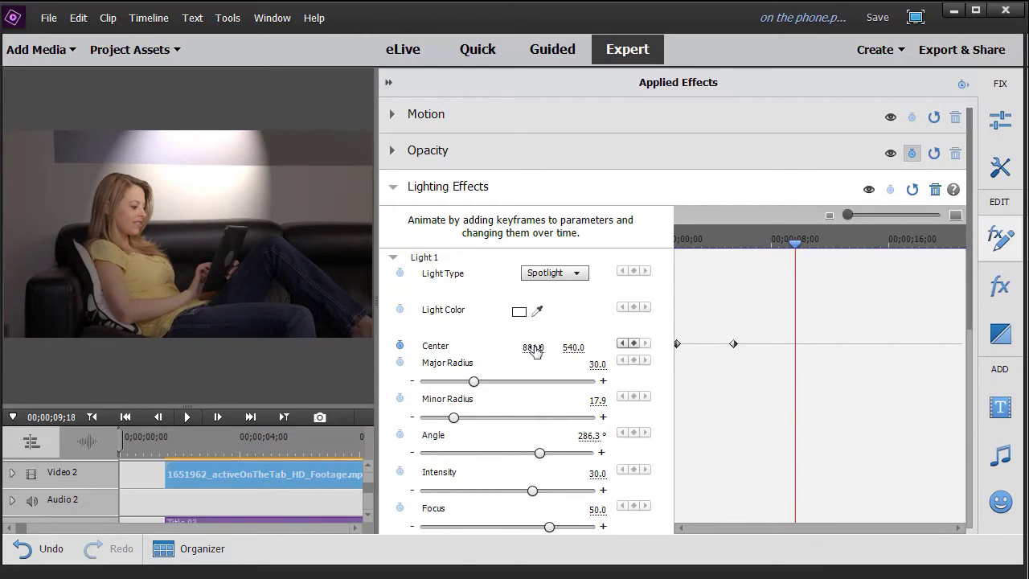
{"action": "mouse_move", "coordinate": [535, 347]}
{"action": "left_mouse_down"}
{"action": "mouse_move", "coordinate": [480, 347]}
{"action": "mouse_move", "coordinate": [535, 346]}
{"action": "left_mouse_up"}
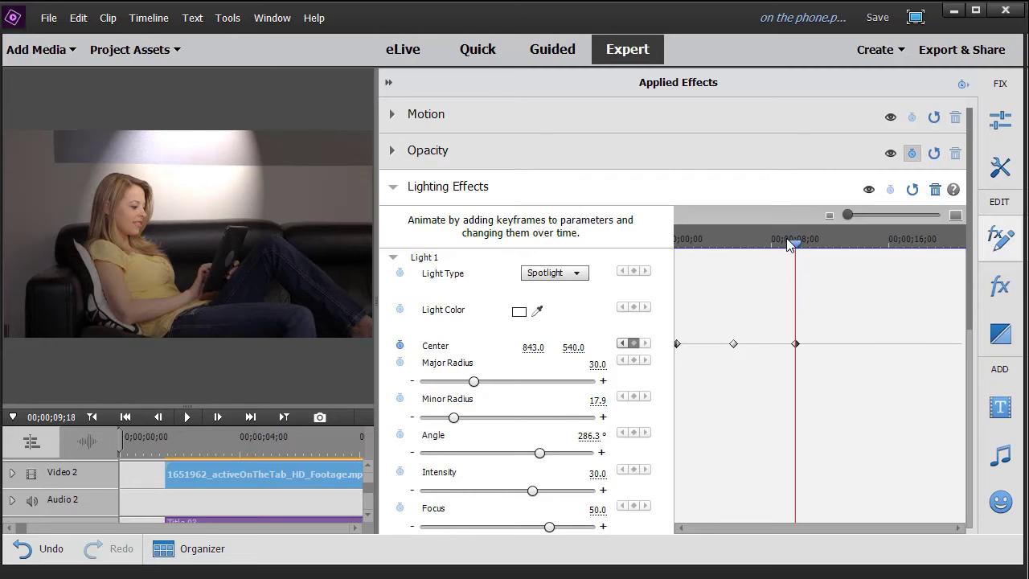
{"action": "left_click_drag", "start_coordinate": [796, 247], "coordinate": [871, 245]}
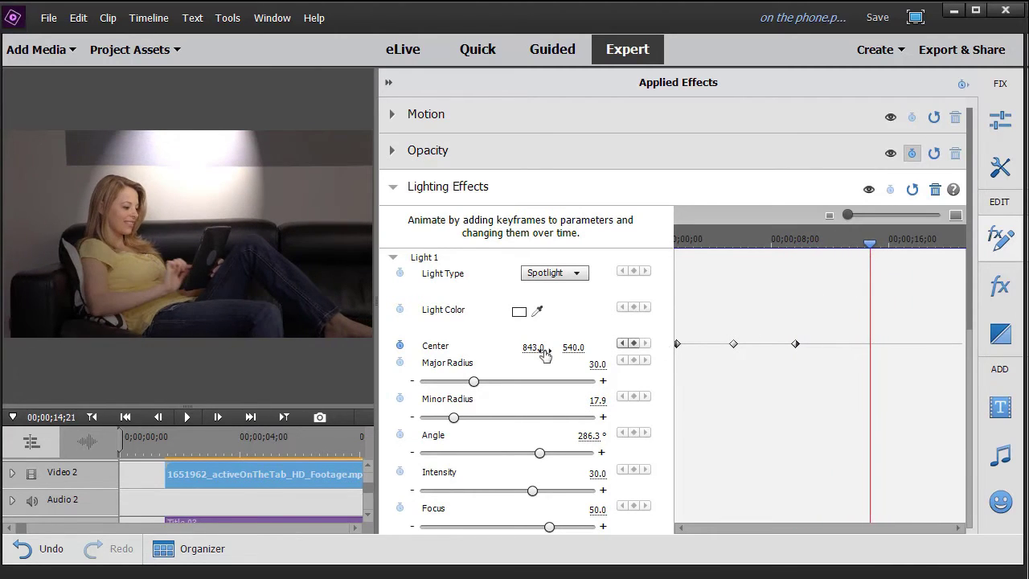
{"action": "left_click_drag", "start_coordinate": [536, 354], "coordinate": [517, 354]}
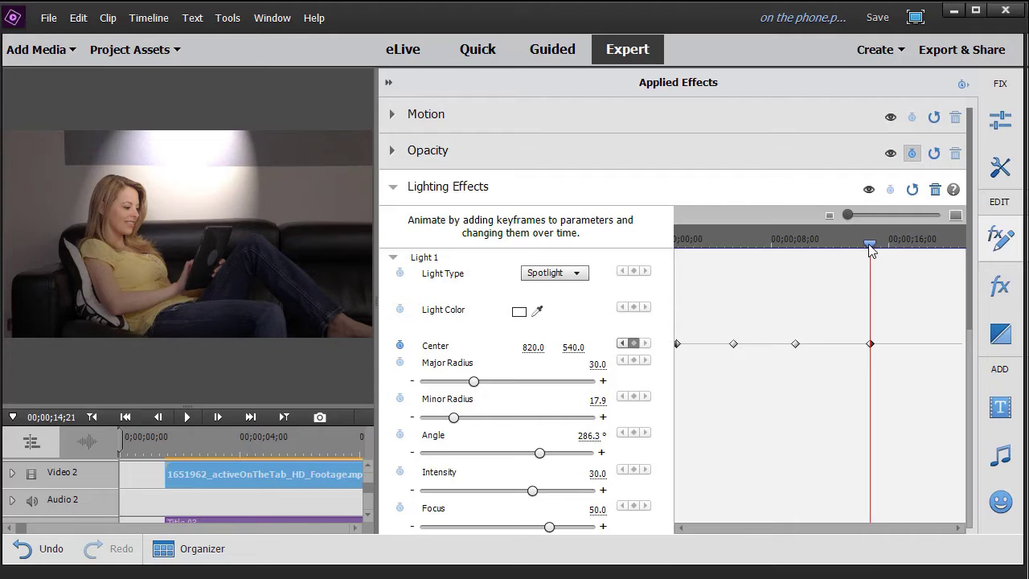
{"action": "left_click_drag", "start_coordinate": [871, 243], "coordinate": [921, 249]}
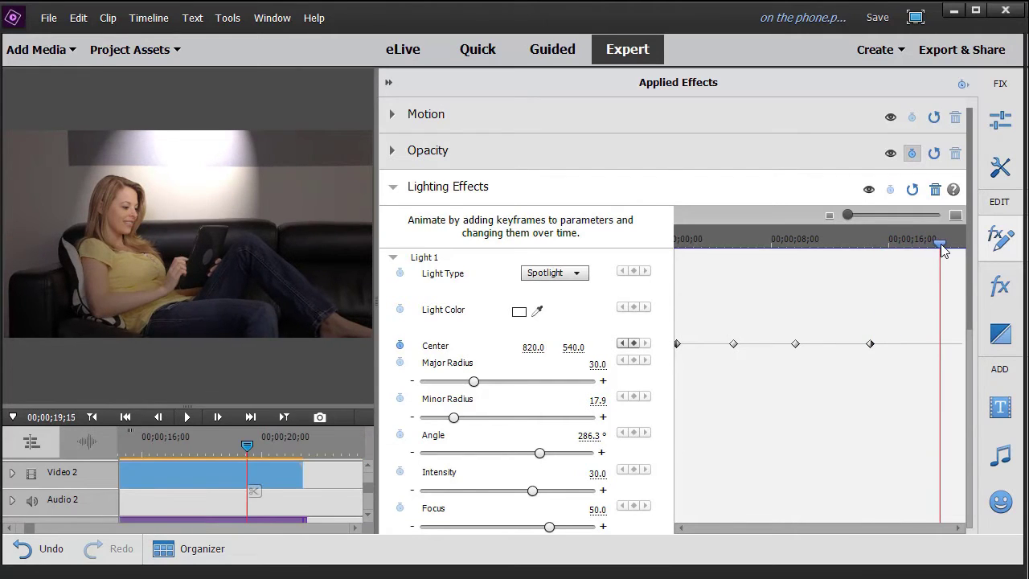
{"action": "left_click_drag", "start_coordinate": [944, 251], "coordinate": [989, 249]}
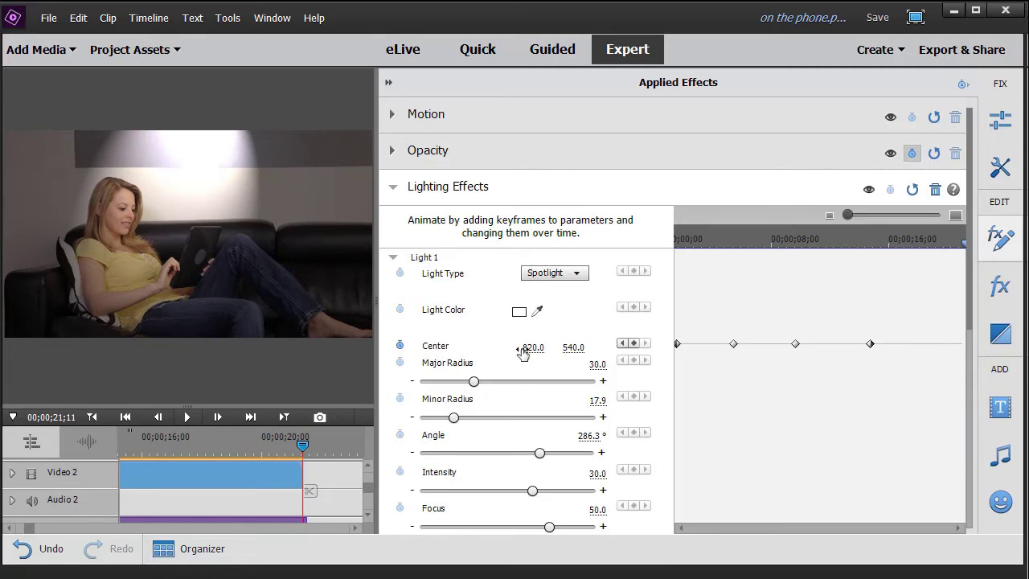
{"action": "left_click_drag", "start_coordinate": [535, 351], "coordinate": [518, 351]}
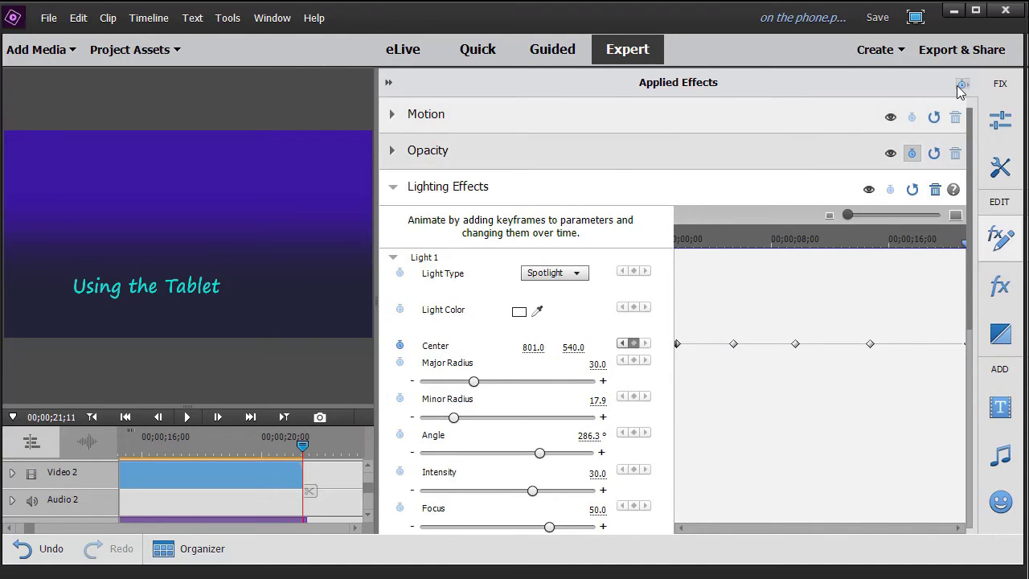
- Play on from the tablet clip and pause at 00;00;28;13 on the Mercedes still
{"action": "left_click", "coordinate": [387, 82]}
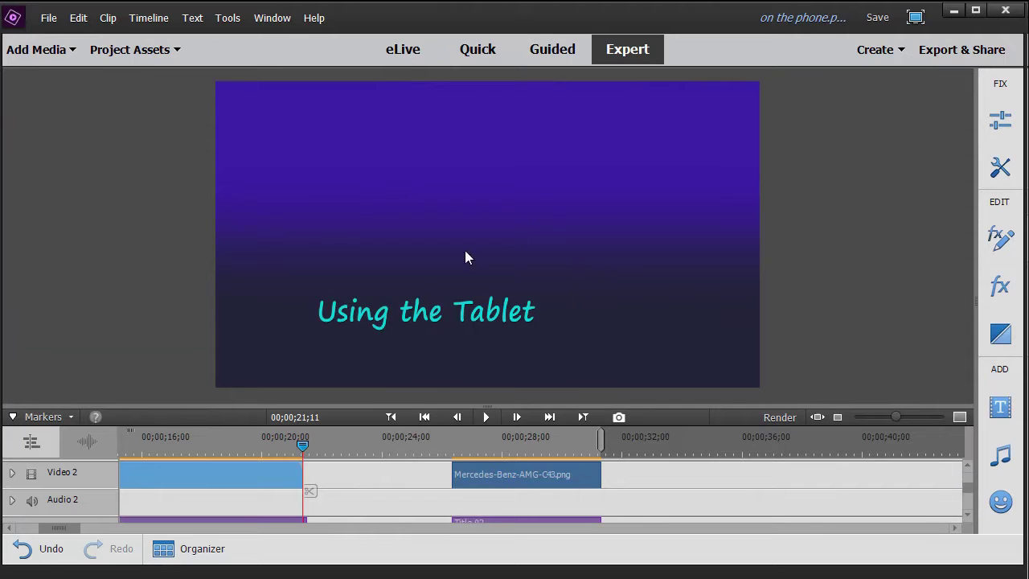
{"action": "left_click_drag", "start_coordinate": [306, 444], "coordinate": [165, 457]}
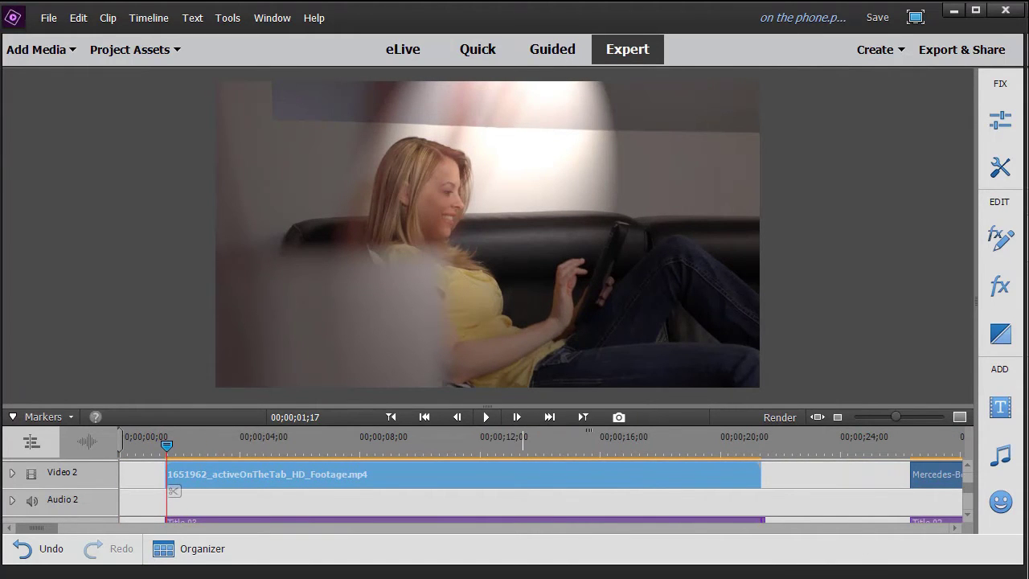
{"action": "key", "text": "Left"}
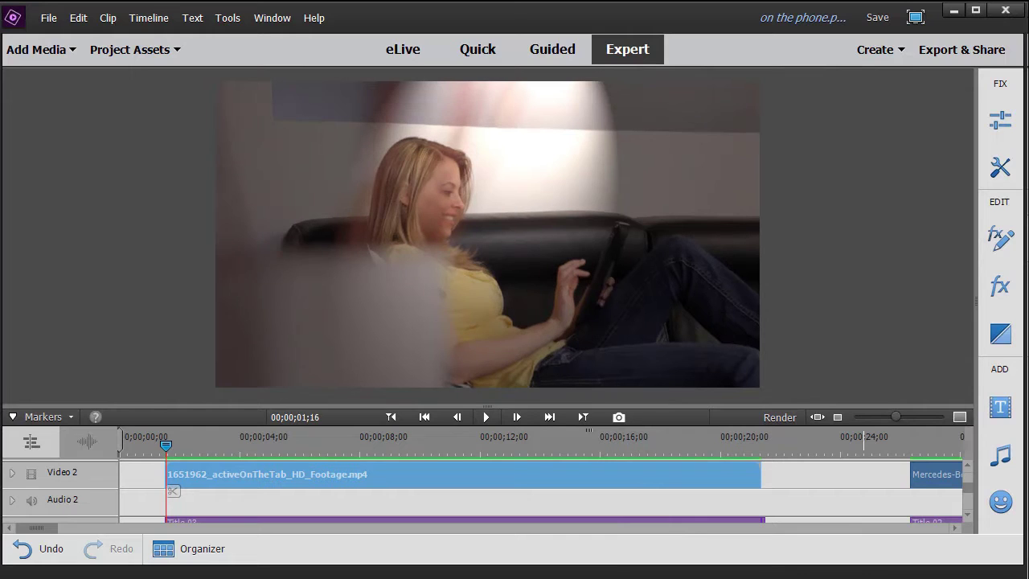
{"action": "left_click", "coordinate": [487, 417]}
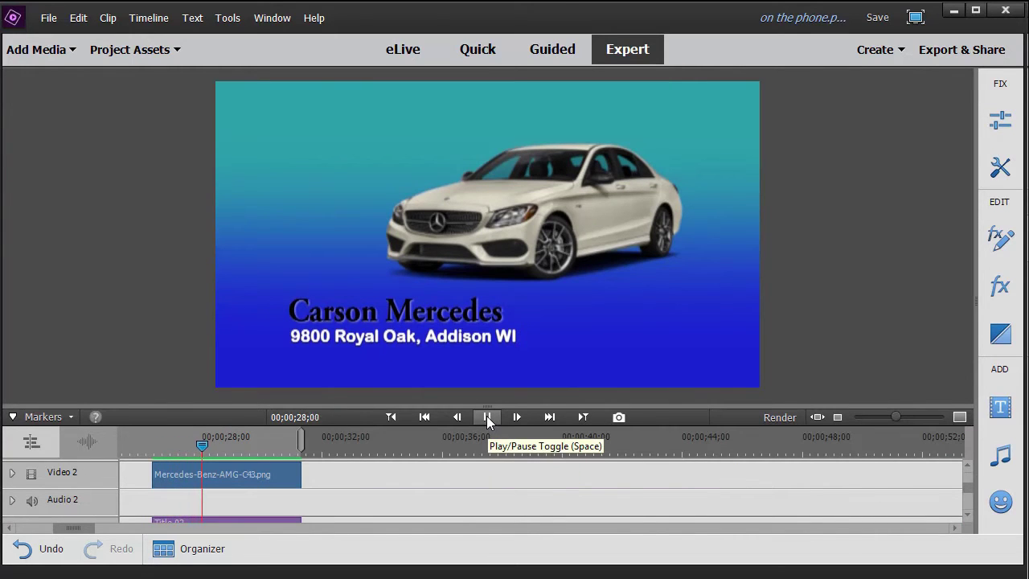
{"action": "left_click", "coordinate": [487, 416]}
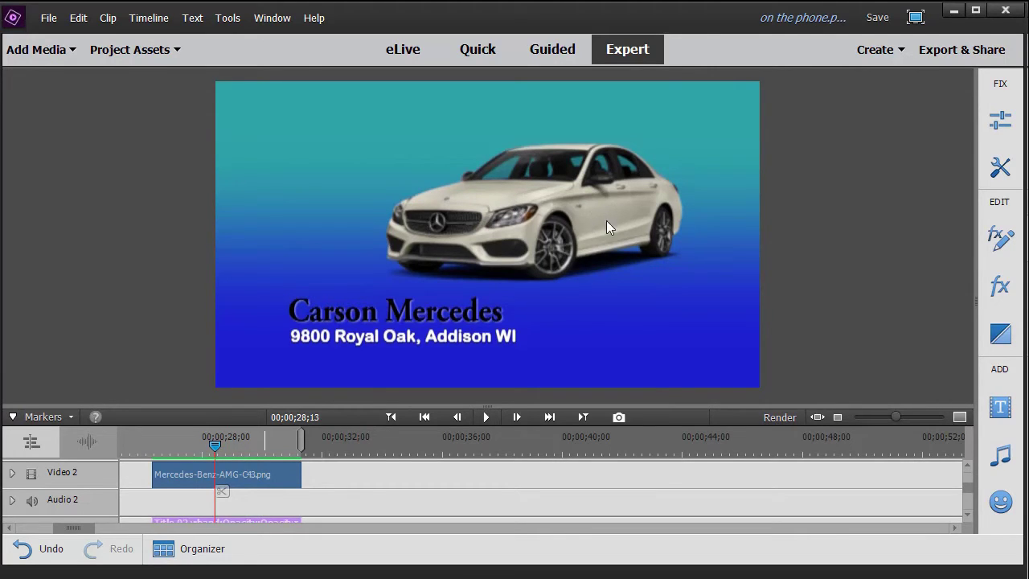
- Apply Lighting Effects to Mercedes-Benz-AMG-C43.png and widen the preview beside its settings
{"action": "left_click", "coordinate": [1001, 288]}
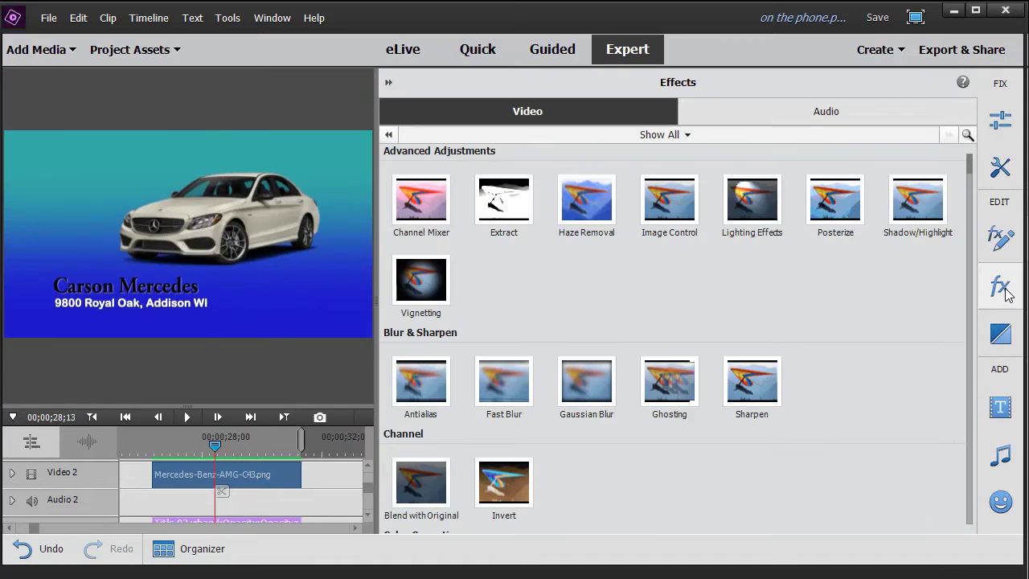
{"action": "left_click_drag", "start_coordinate": [754, 207], "coordinate": [272, 477]}
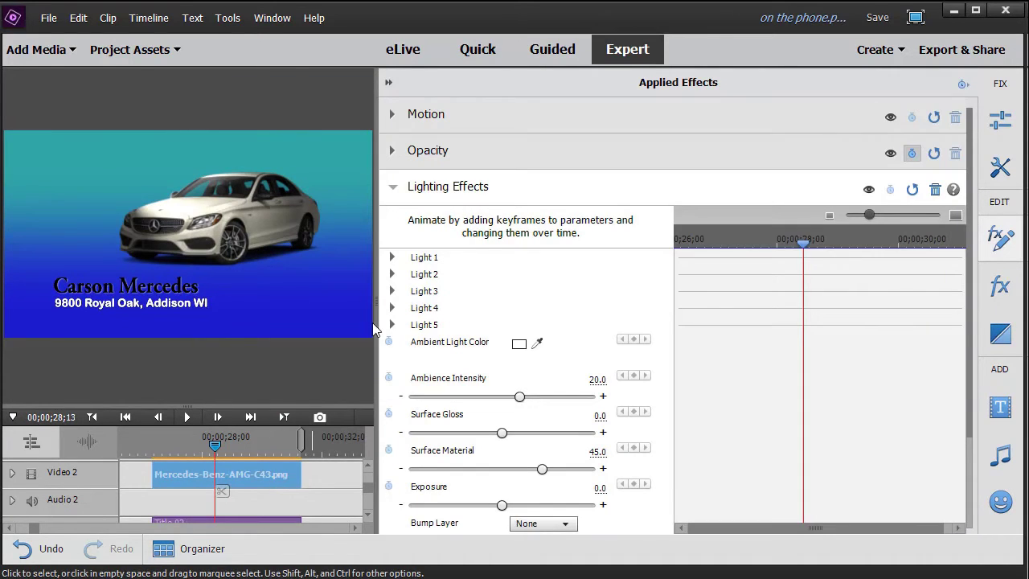
{"action": "left_click", "coordinate": [389, 84]}
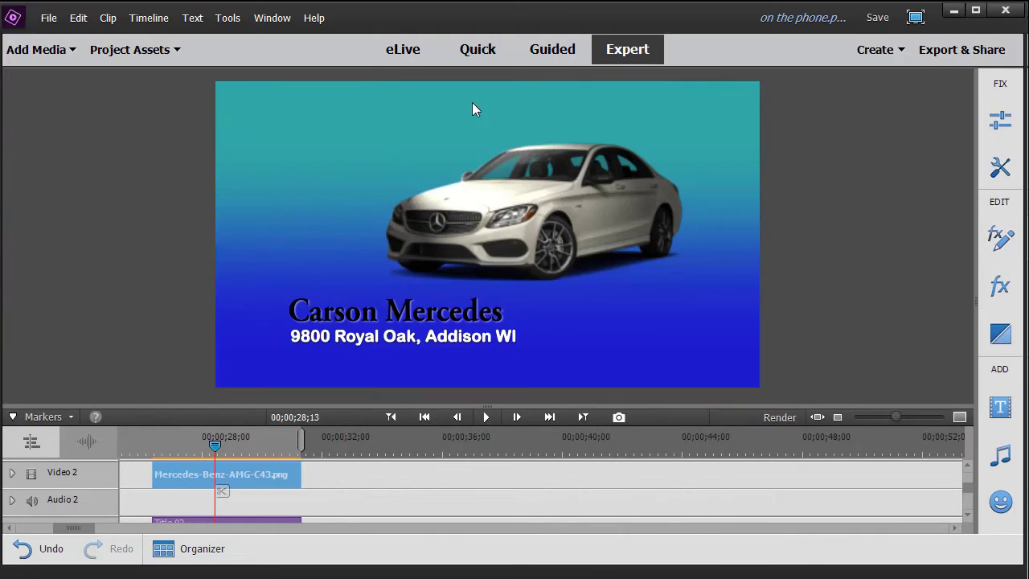
{"action": "left_click", "coordinate": [1000, 238]}
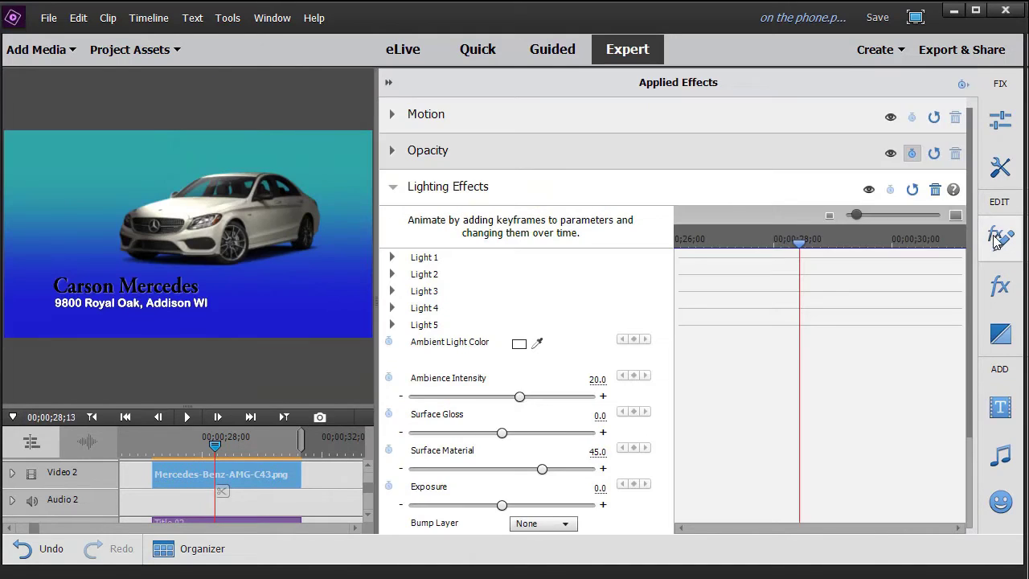
{"action": "left_click", "coordinate": [963, 85]}
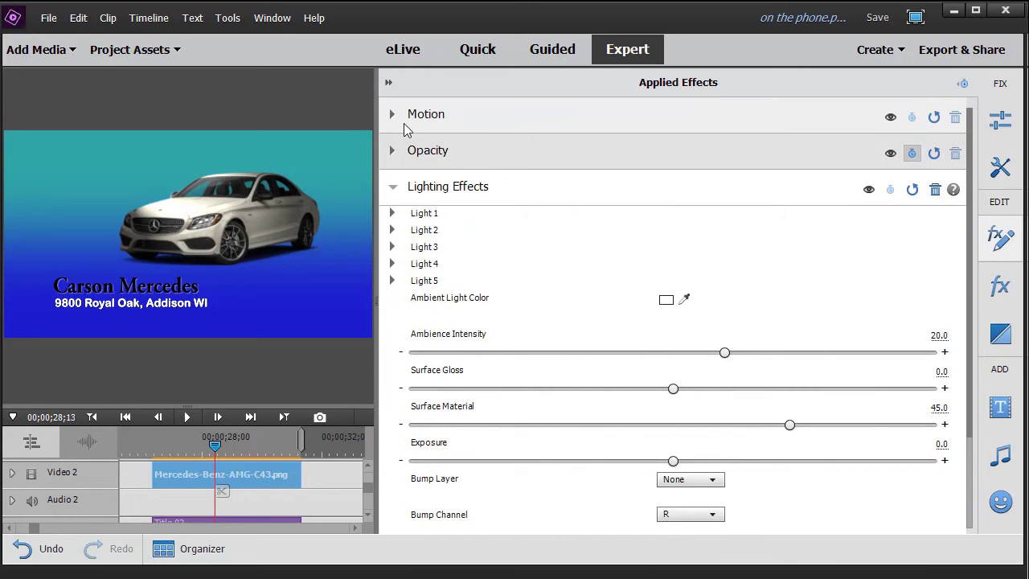
{"action": "left_click_drag", "start_coordinate": [378, 132], "coordinate": [711, 138]}
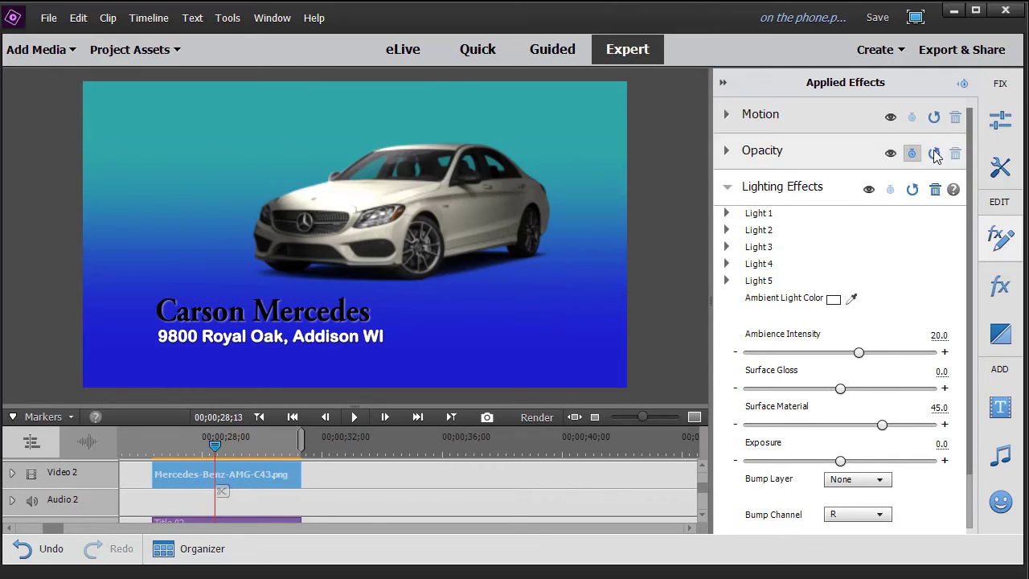
- Animate Light 1's Center with X 43 at the clip start and Intensity 50
{"action": "left_click", "coordinate": [964, 85]}
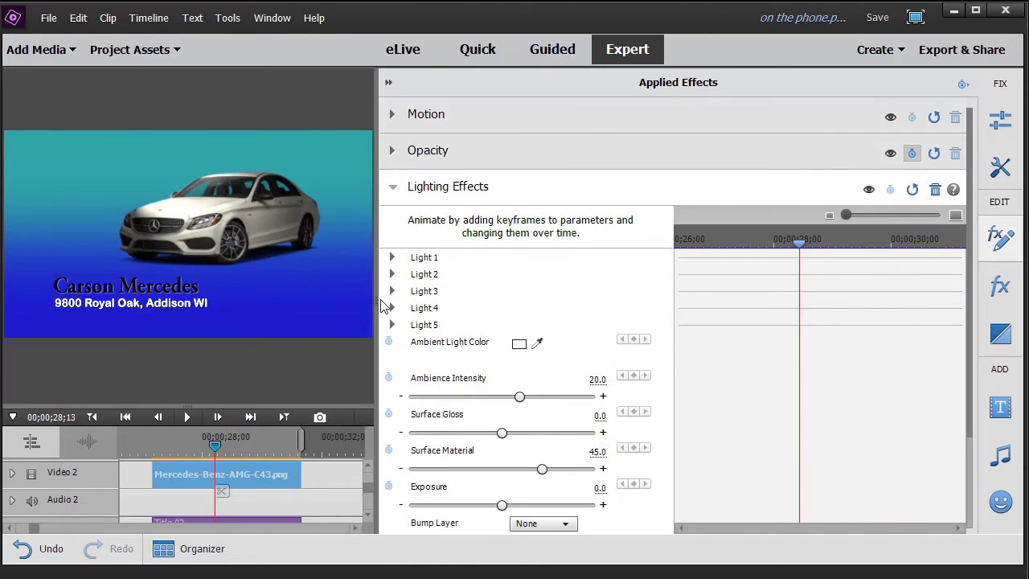
{"action": "left_click", "coordinate": [393, 258]}
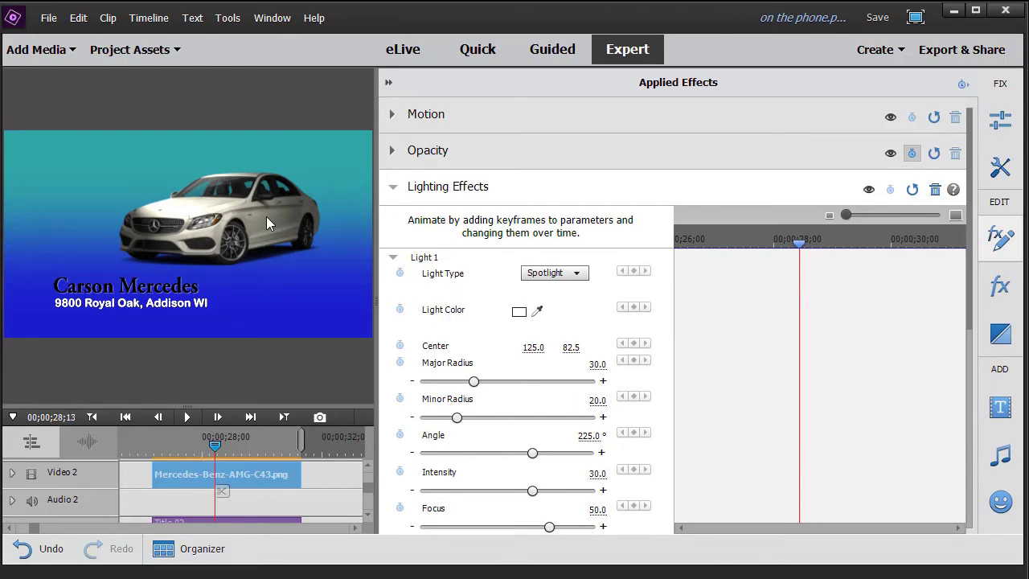
{"action": "left_click", "coordinate": [399, 346]}
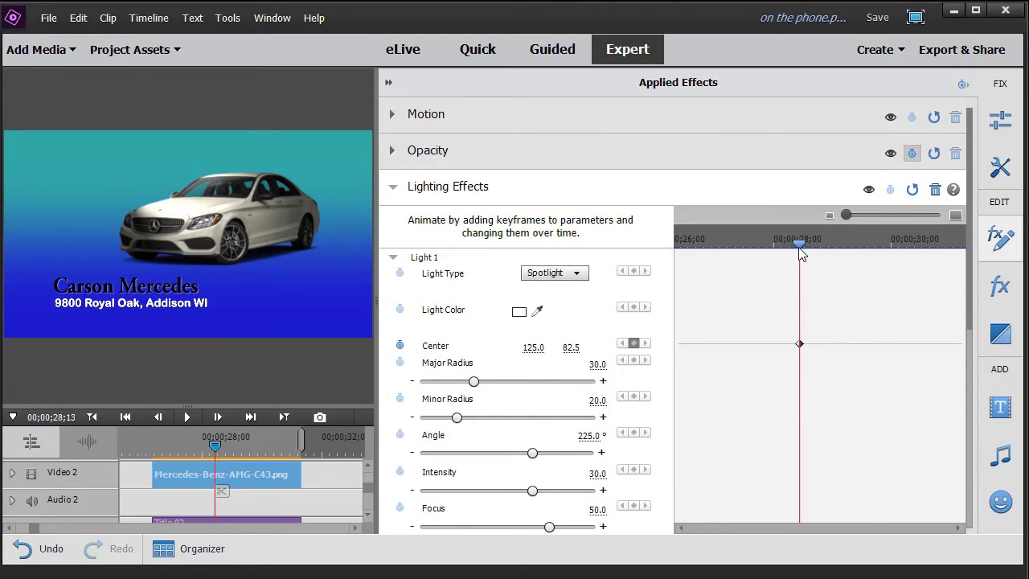
{"action": "left_click_drag", "start_coordinate": [801, 251], "coordinate": [661, 263]}
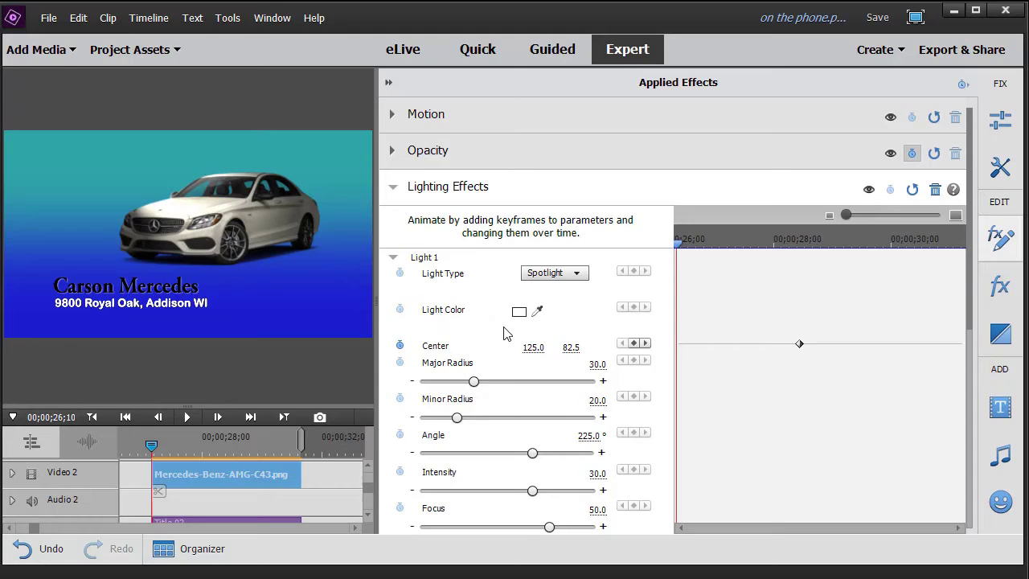
{"action": "left_click_drag", "start_coordinate": [532, 347], "coordinate": [479, 347]}
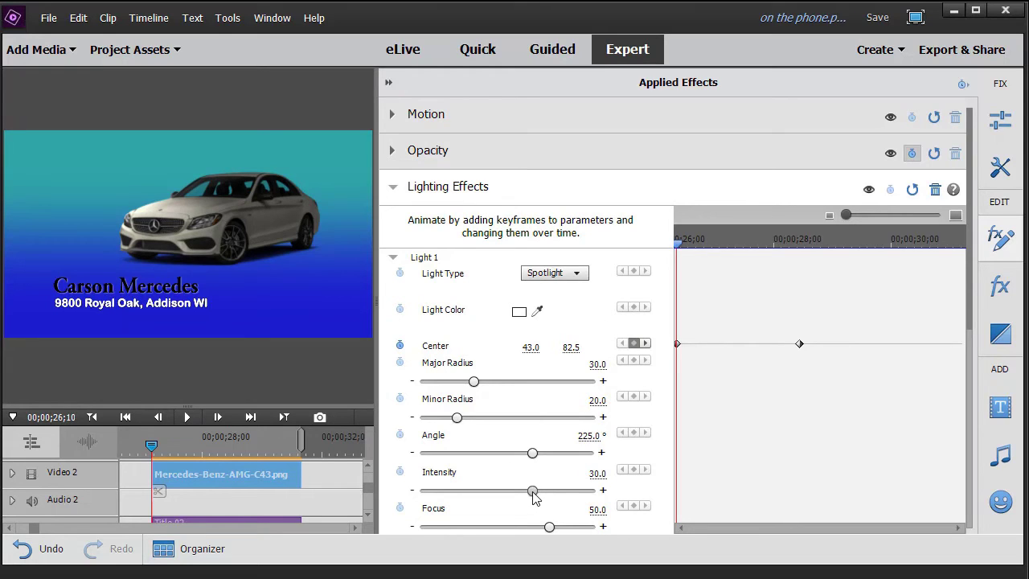
{"action": "left_click_drag", "start_coordinate": [536, 496], "coordinate": [550, 493]}
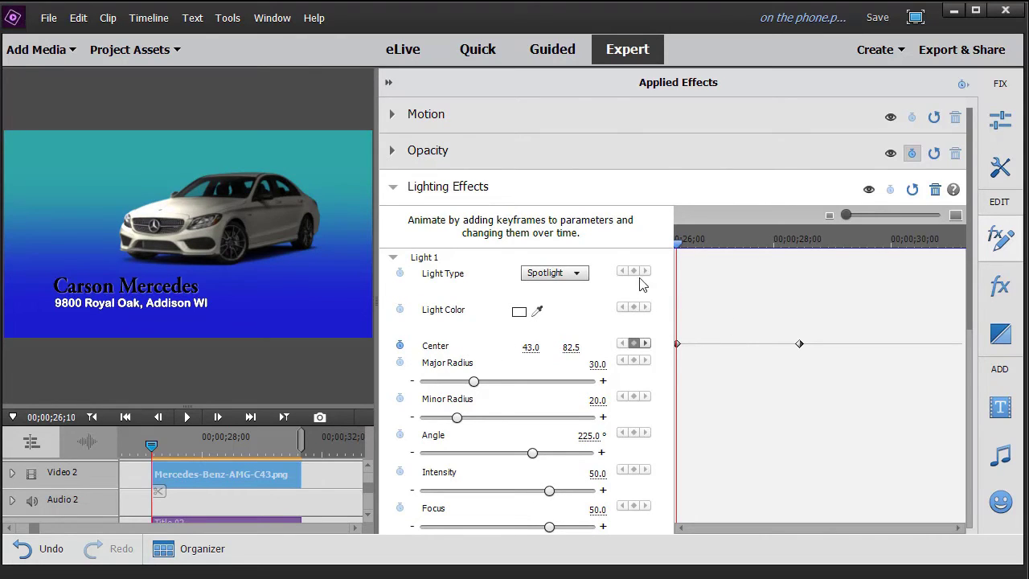
- Keyframe Light 1's Center at X 259 on the Mercedes clip's last frame
{"action": "left_click", "coordinate": [645, 344]}
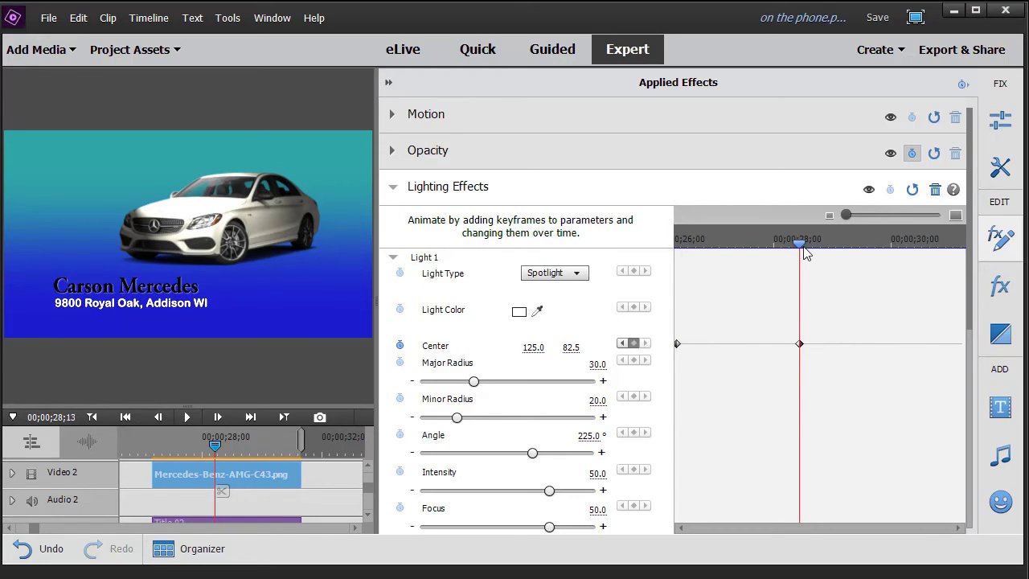
{"action": "left_click_drag", "start_coordinate": [800, 243], "coordinate": [980, 282]}
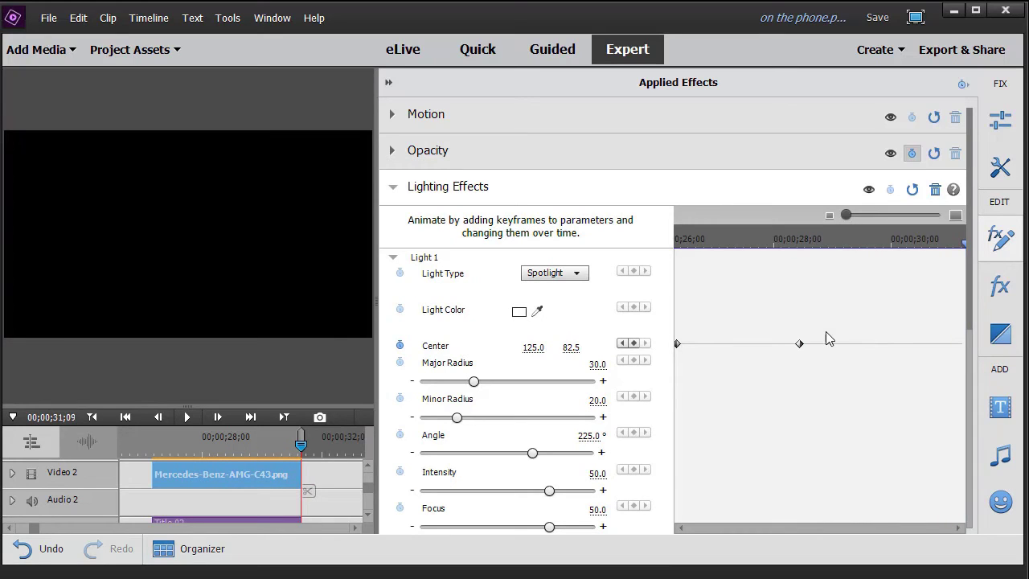
{"action": "left_click", "coordinate": [963, 243]}
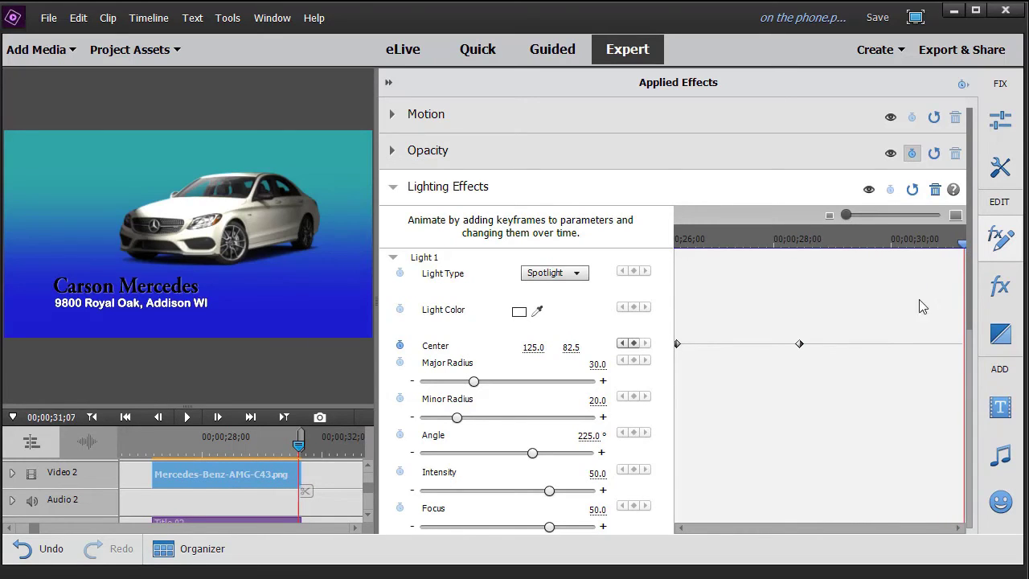
{"action": "left_click_drag", "start_coordinate": [533, 347], "coordinate": [640, 347]}
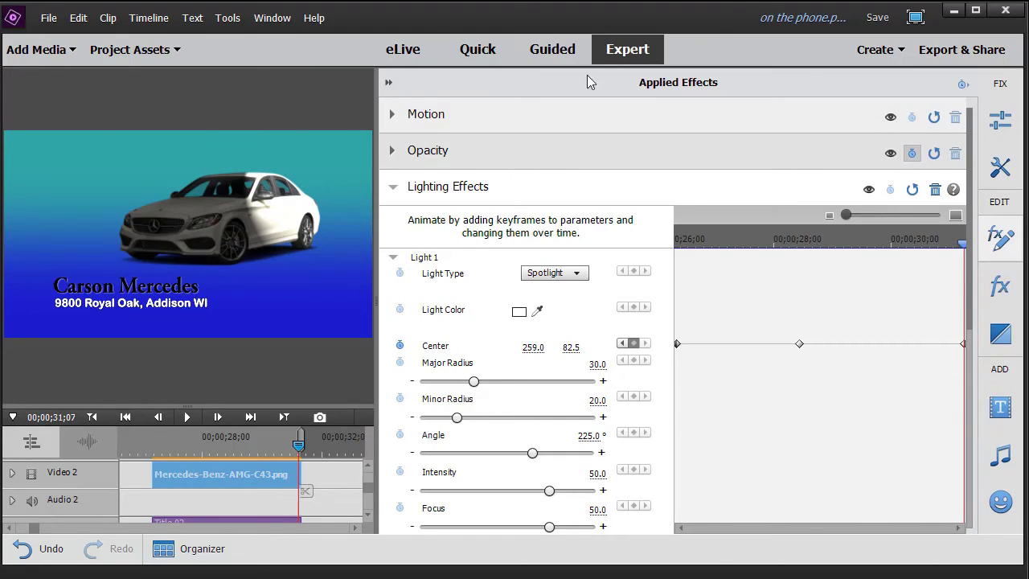
- Preview the Mercedes spotlight animation full-width from the clip start
{"action": "left_click", "coordinate": [389, 83]}
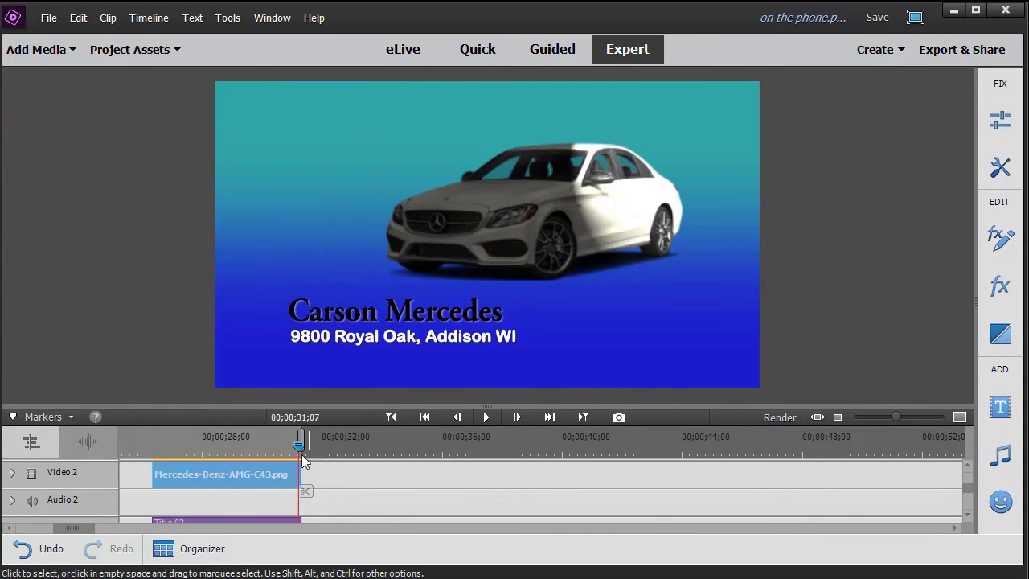
{"action": "left_click_drag", "start_coordinate": [296, 446], "coordinate": [155, 479]}
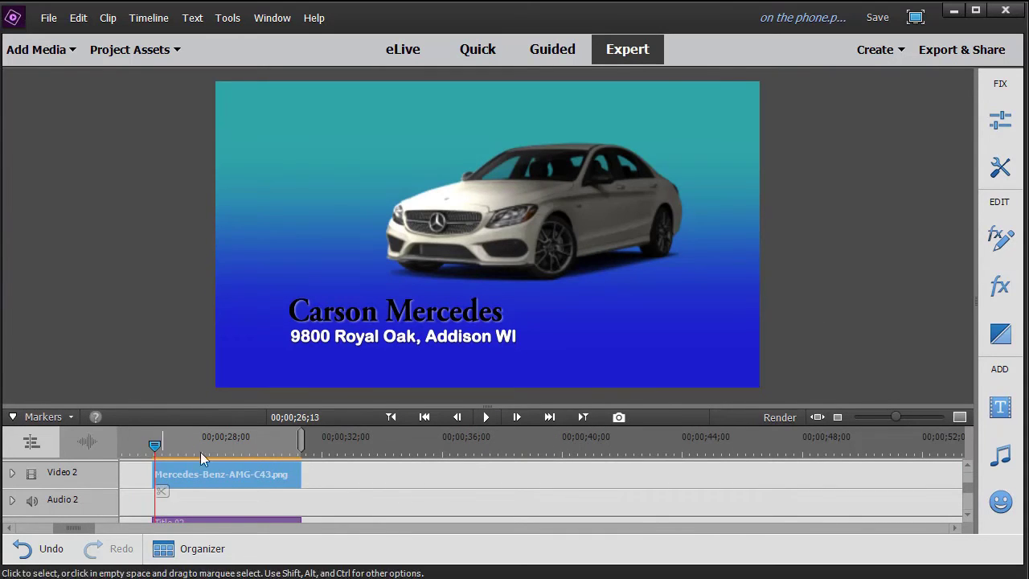
{"action": "left_click", "coordinate": [485, 416]}
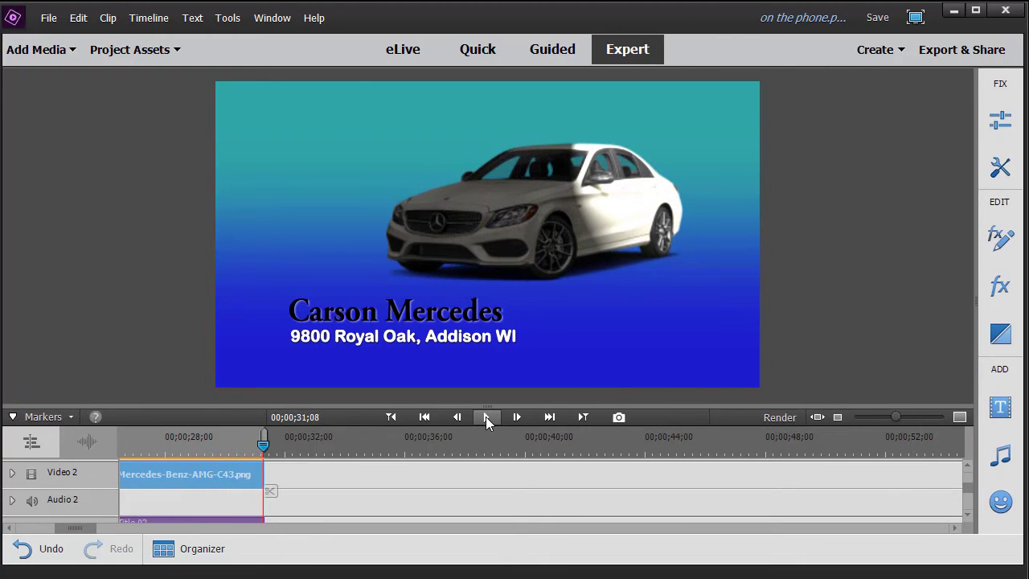
{"action": "left_click_drag", "start_coordinate": [262, 444], "coordinate": [176, 463]}
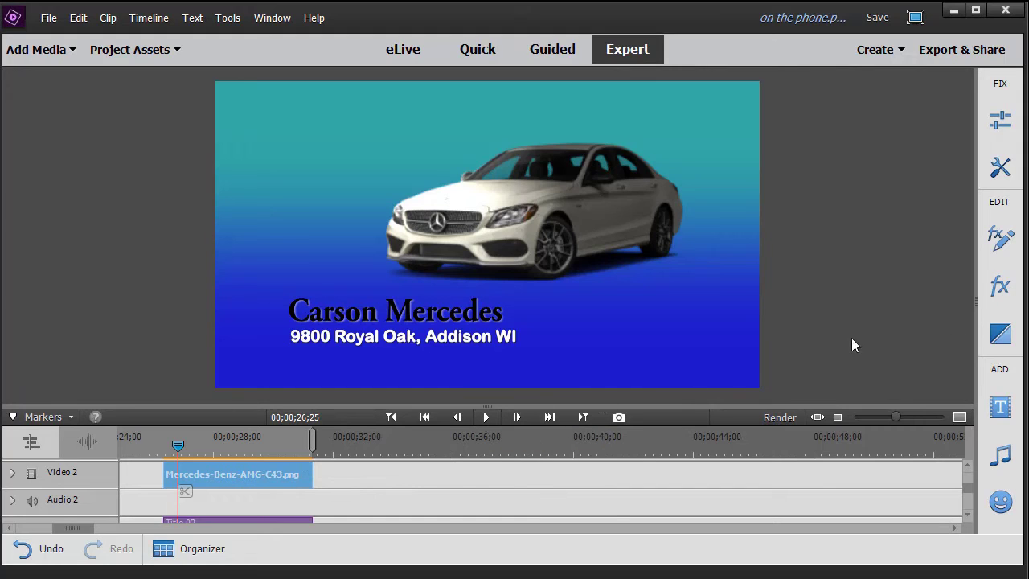
{"action": "left_click", "coordinate": [1002, 291]}
- Delete Light 1's middle Center keyframe, keeping only the start and end keys
{"action": "left_click_drag", "start_coordinate": [421, 381], "coordinate": [273, 480]}
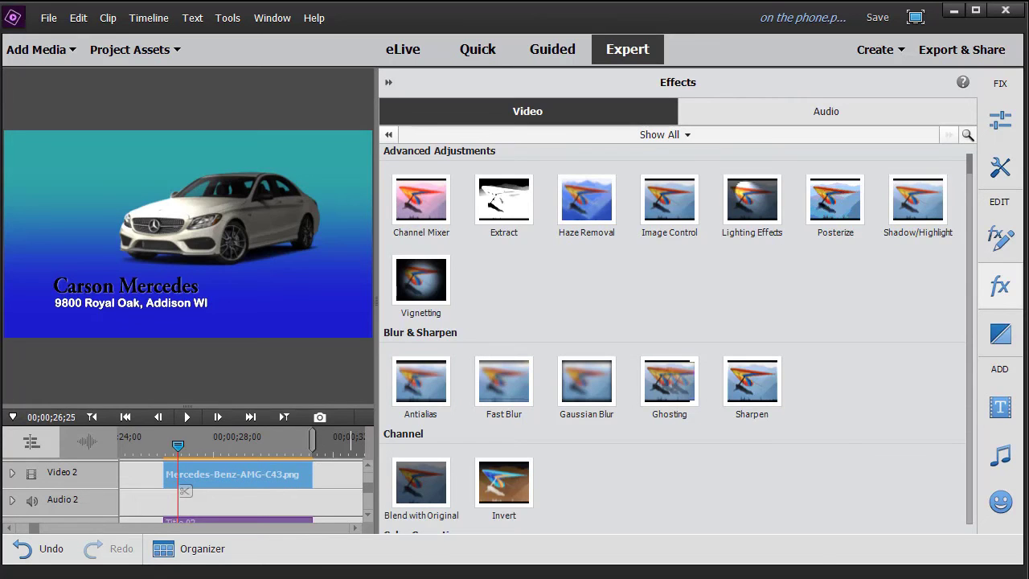
{"action": "left_click", "coordinate": [996, 236]}
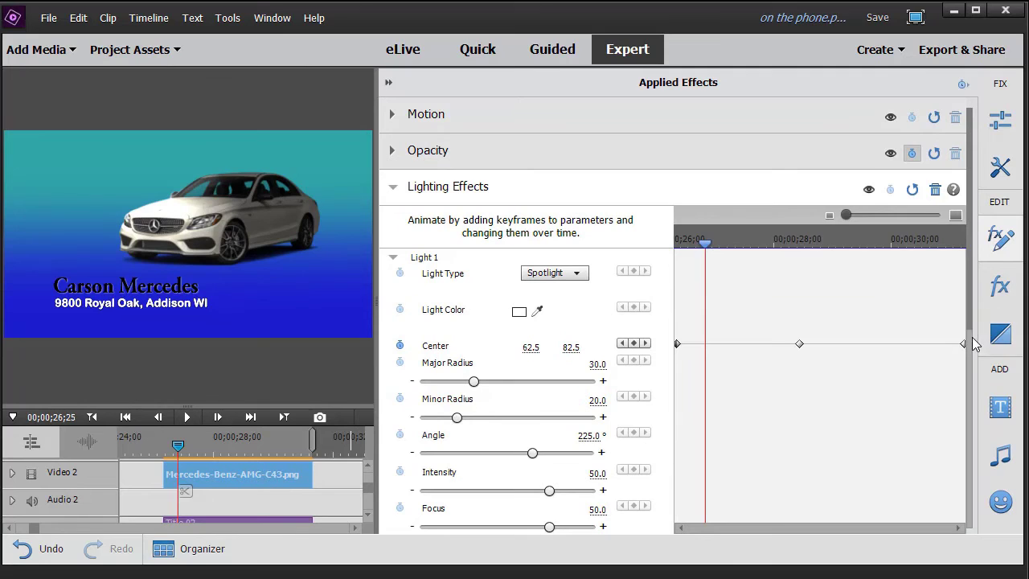
{"action": "left_click_drag", "start_coordinate": [967, 320], "coordinate": [969, 354]}
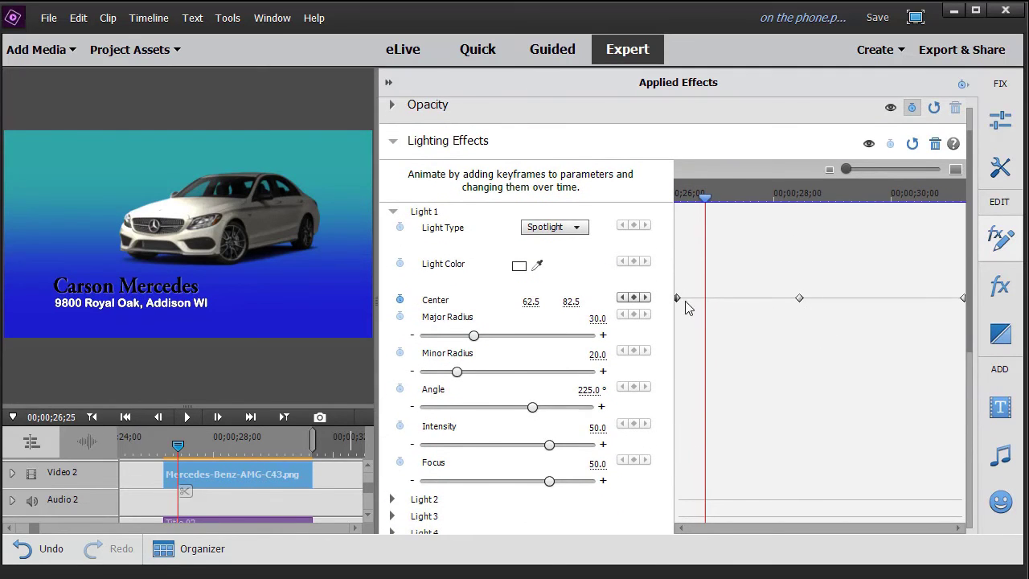
{"action": "left_click", "coordinate": [646, 298]}
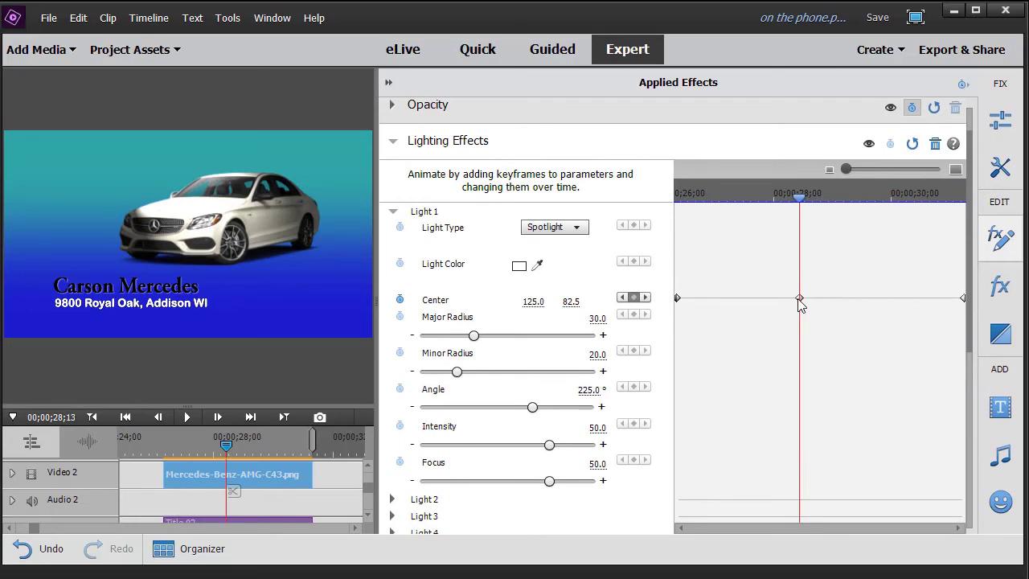
{"action": "left_click", "coordinate": [634, 297]}
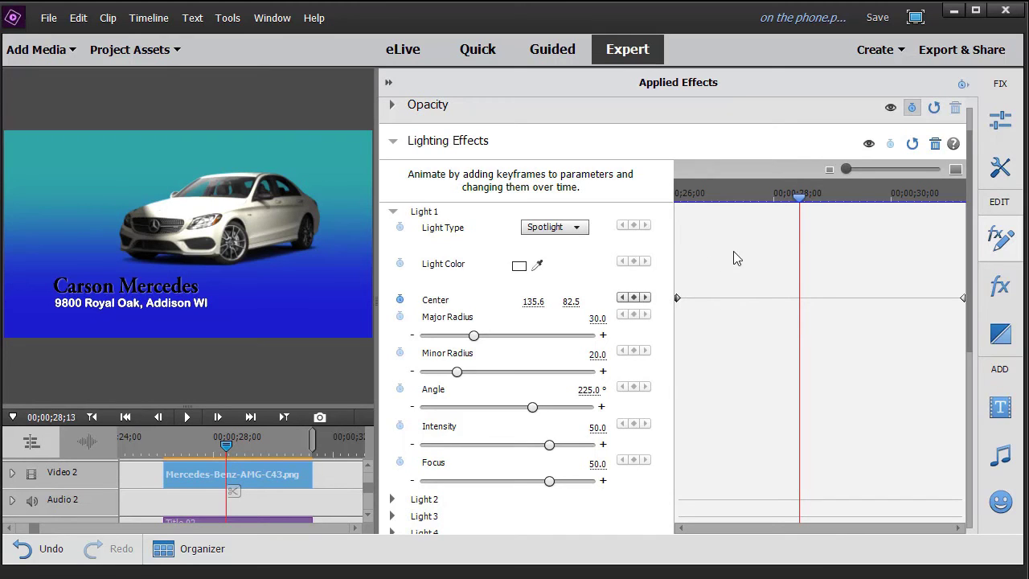
{"action": "left_click_drag", "start_coordinate": [799, 198], "coordinate": [672, 223]}
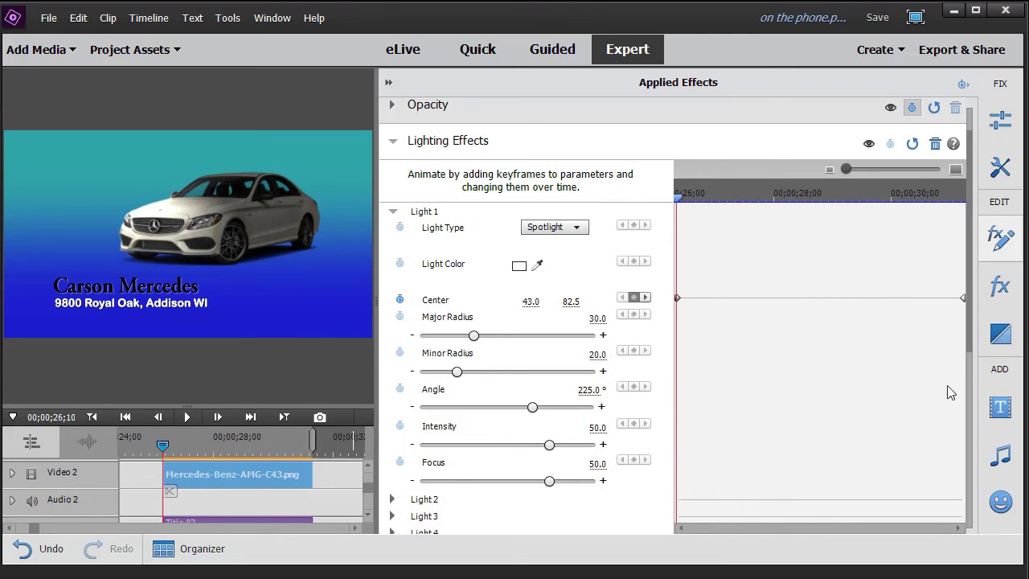
- Make Light 2 a spotlight and keyframe its Center at X 266 at clip start
{"action": "left_click", "coordinate": [392, 499]}
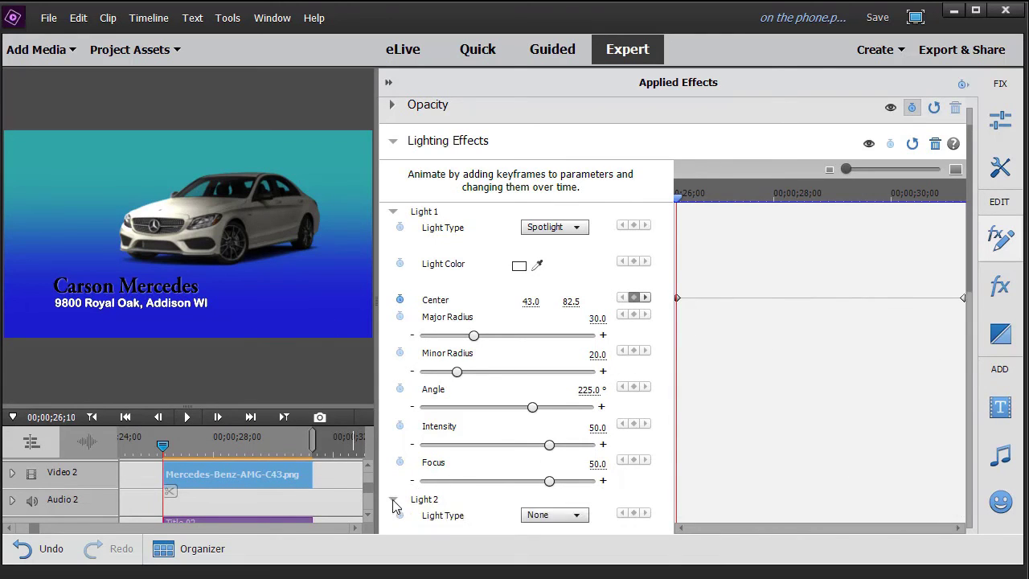
{"action": "scroll", "coordinate": [971, 304], "scroll_direction": "down", "scroll_amount": 3}
{"action": "left_click", "coordinate": [555, 336]}
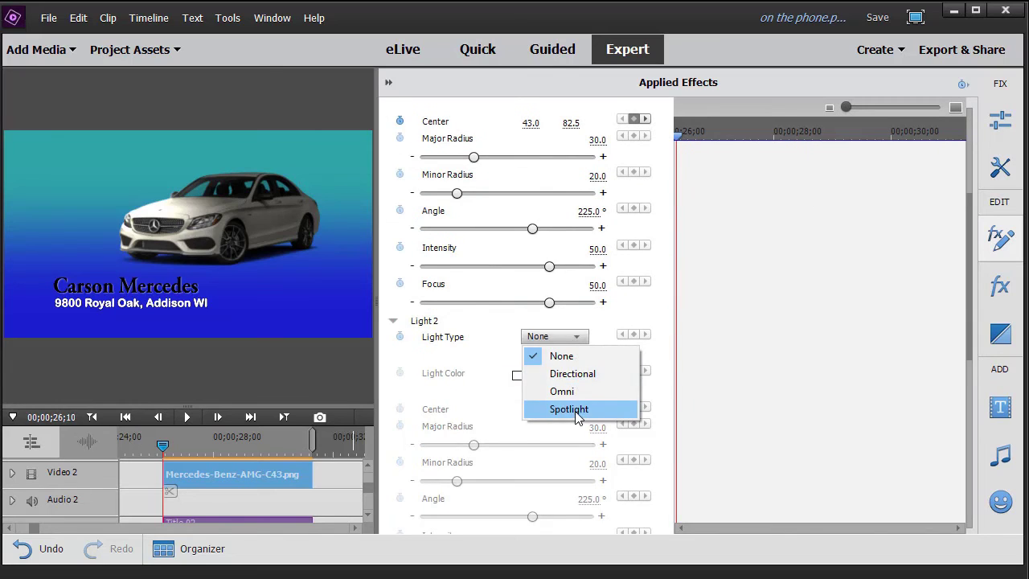
{"action": "left_click", "coordinate": [577, 404]}
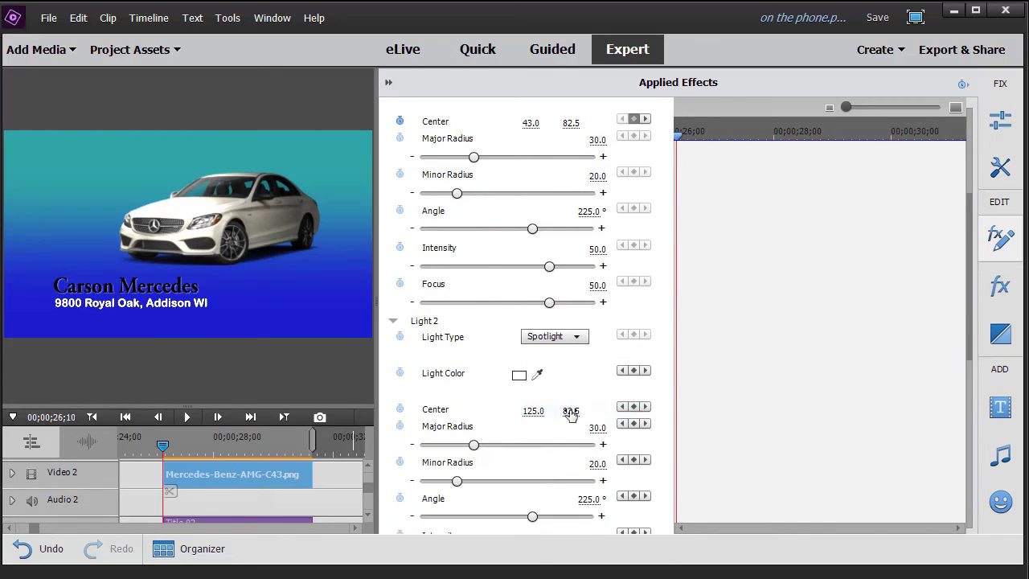
{"action": "left_click", "coordinate": [400, 409]}
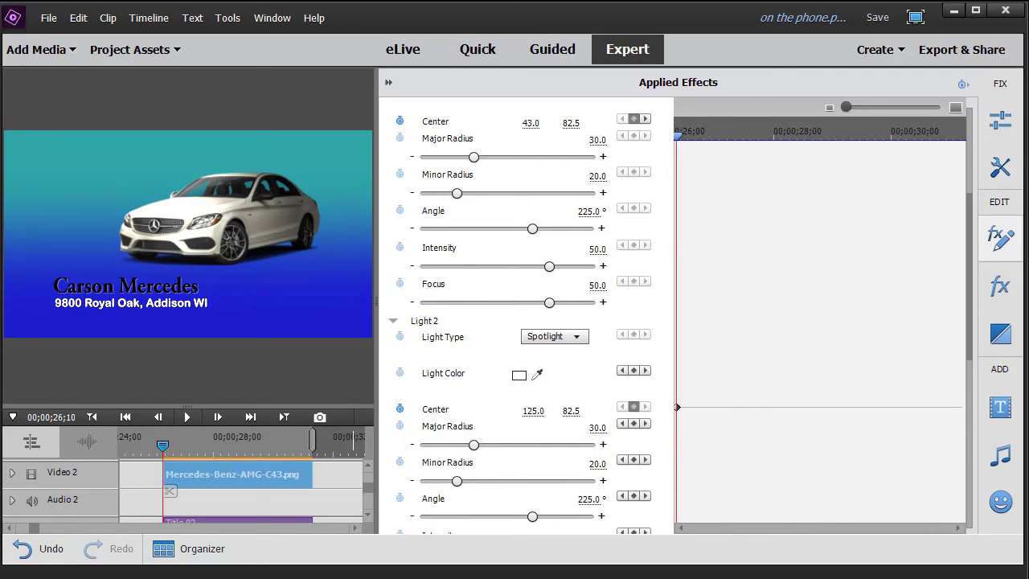
{"action": "left_click_drag", "start_coordinate": [533, 411], "coordinate": [562, 411]}
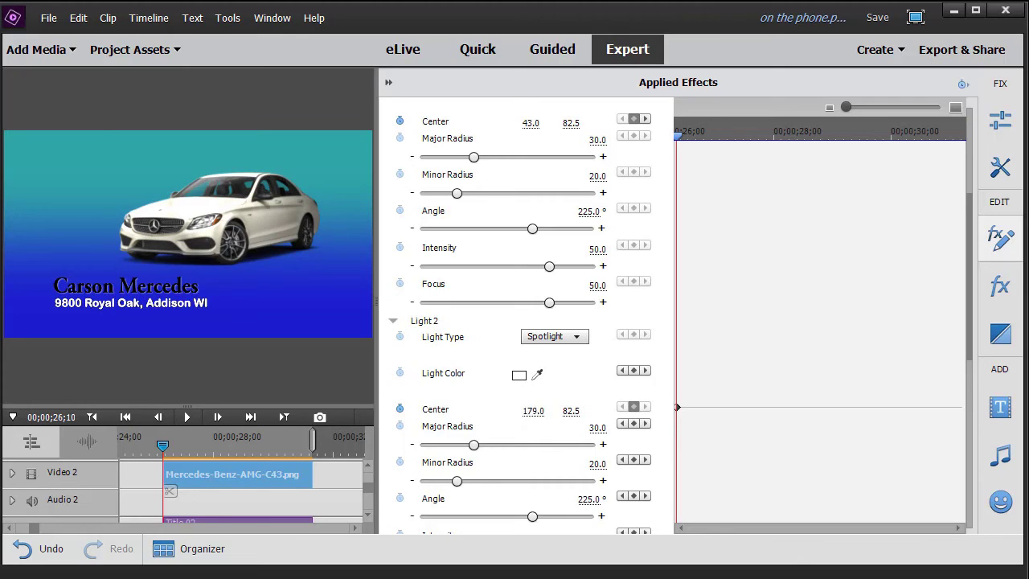
{"action": "left_click_drag", "start_coordinate": [532, 411], "coordinate": [550, 411]}
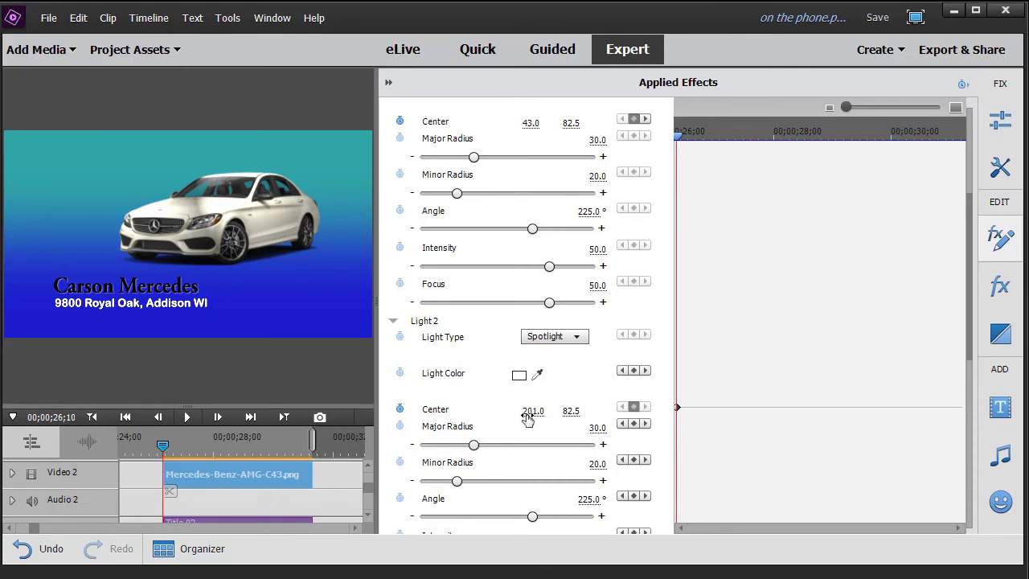
{"action": "left_click_drag", "start_coordinate": [533, 411], "coordinate": [584, 411]}
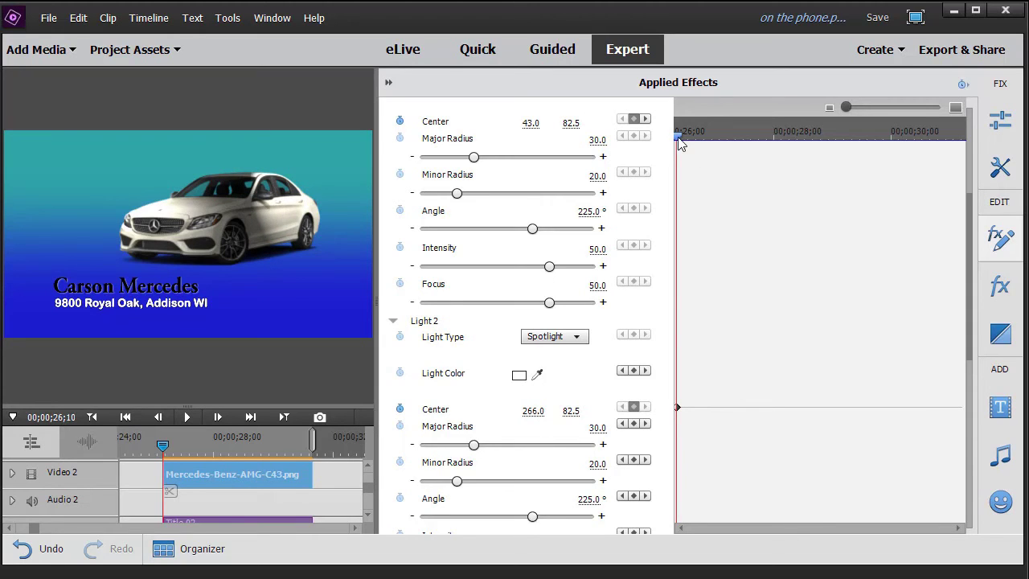
- Keyframe Light 2's Center at X 31 at the clip end and close the settings
{"action": "left_click_drag", "start_coordinate": [681, 141], "coordinate": [995, 163]}
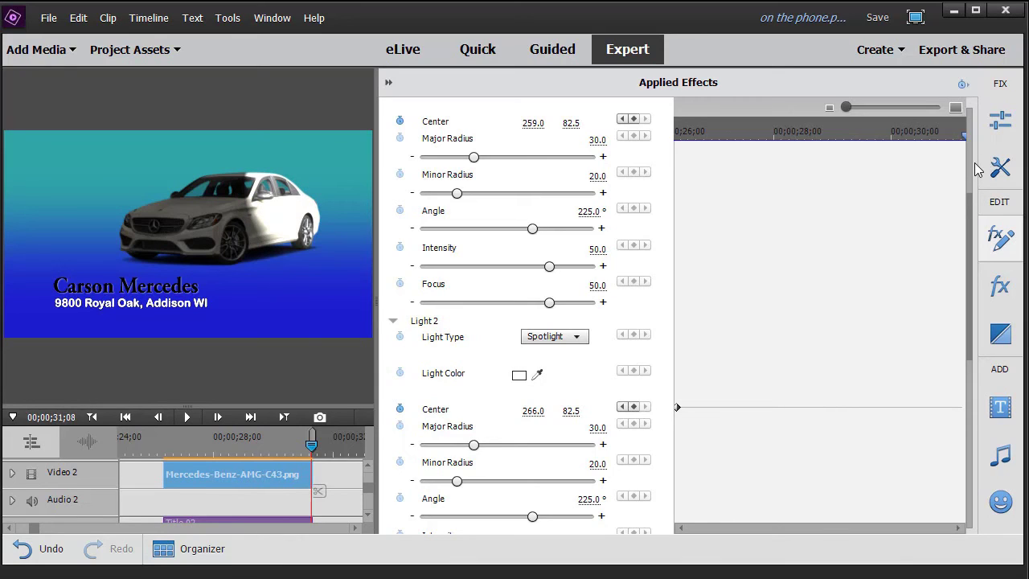
{"action": "left_click_drag", "start_coordinate": [975, 166], "coordinate": [972, 162]}
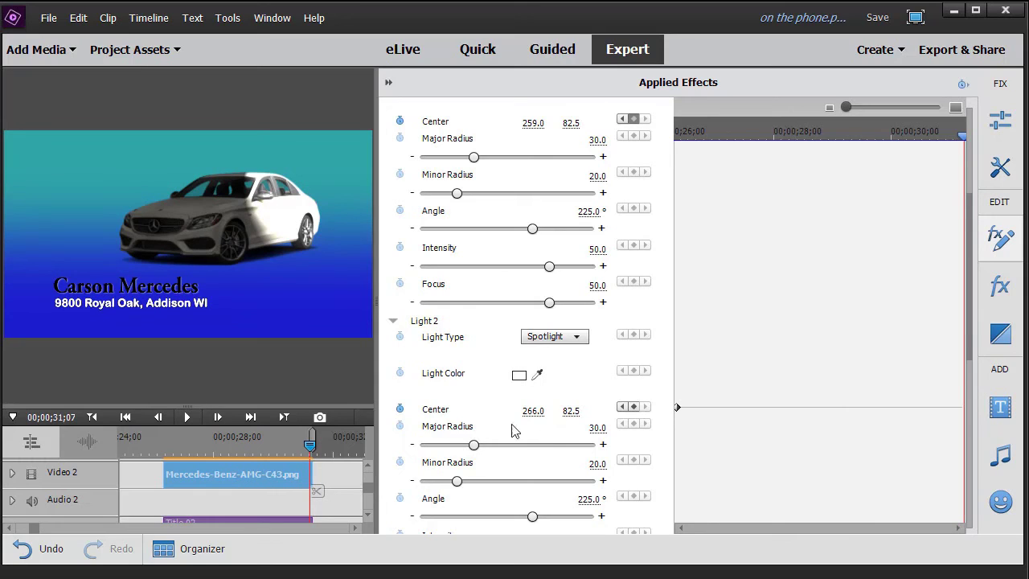
{"action": "left_click", "coordinate": [533, 411]}
{"action": "type", "text": "229"}
{"action": "key", "text": "Return"}
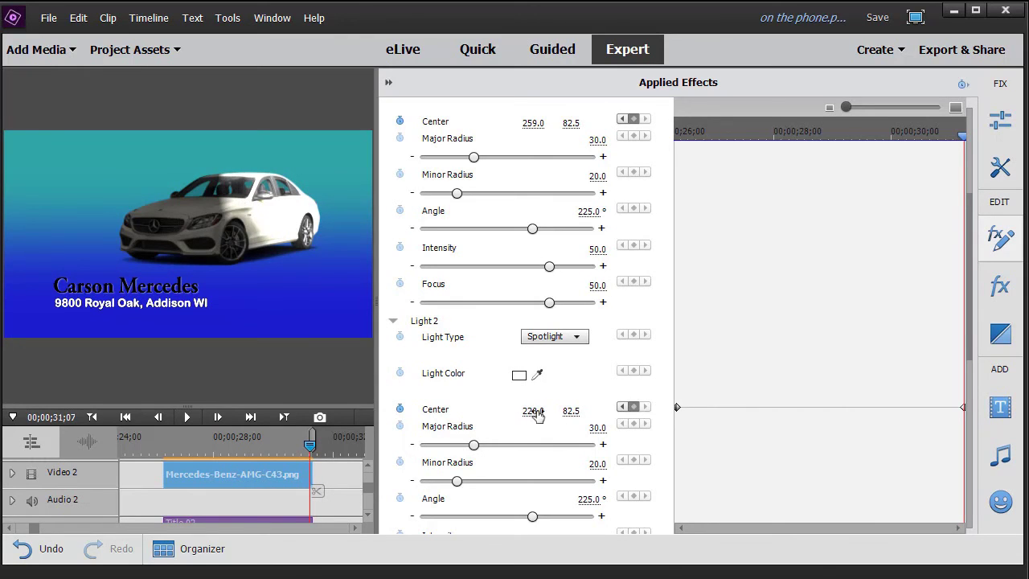
{"action": "left_click_drag", "start_coordinate": [535, 414], "coordinate": [609, 435]}
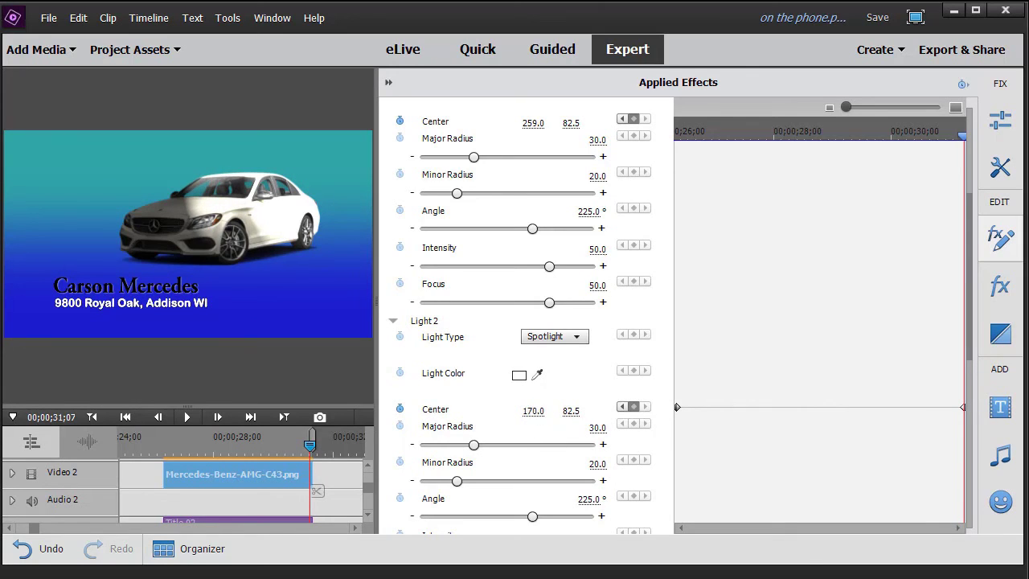
{"action": "left_click_drag", "start_coordinate": [533, 411], "coordinate": [486, 416]}
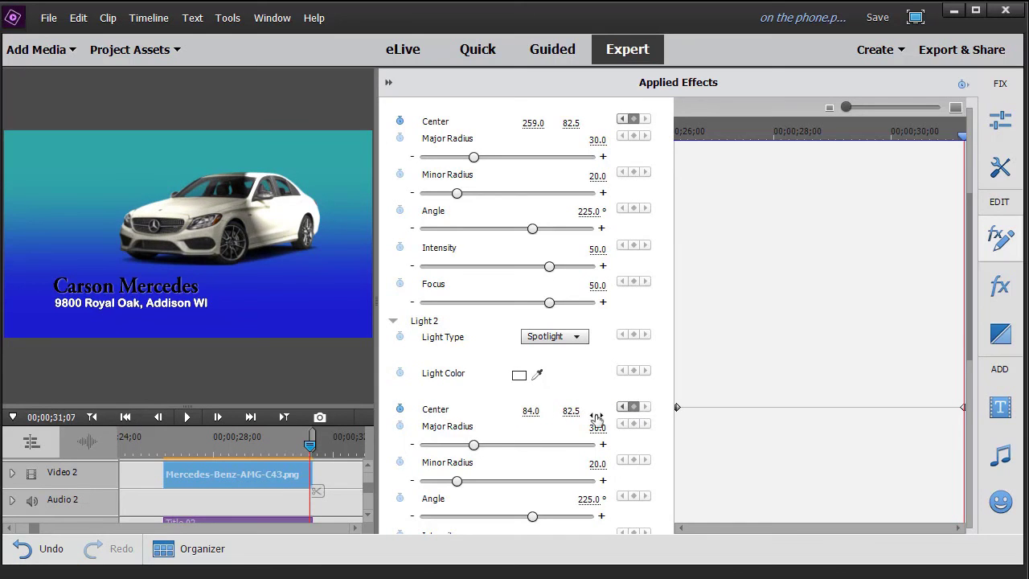
{"action": "left_click", "coordinate": [530, 411]}
{"action": "type", "text": "38"}
{"action": "key", "text": "Return"}
{"action": "mouse_move", "coordinate": [531, 411]}
{"action": "left_mouse_down"}
{"action": "mouse_move", "coordinate": [554, 411]}
{"action": "mouse_move", "coordinate": [524, 411]}
{"action": "left_mouse_up"}
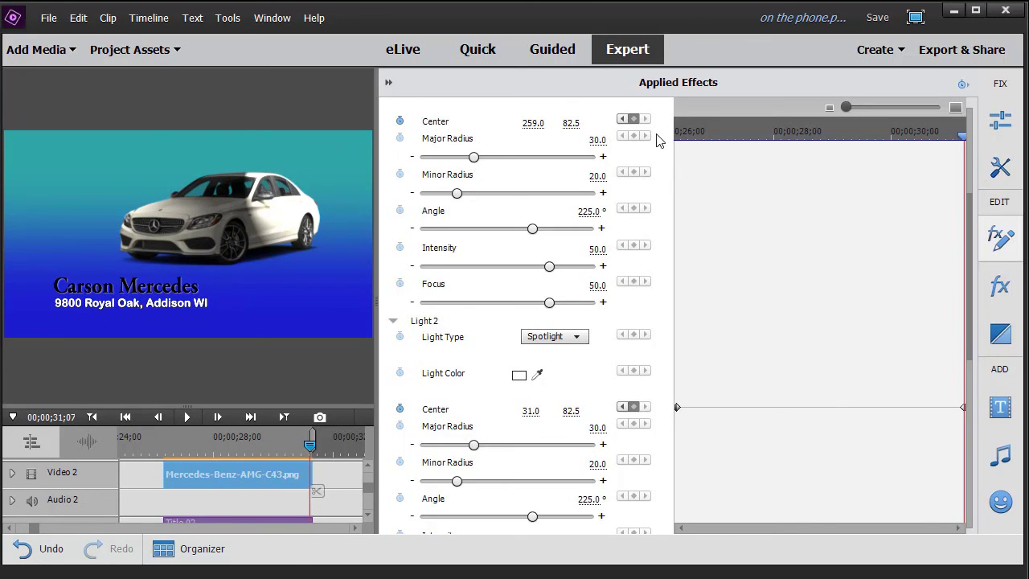
{"action": "left_click", "coordinate": [389, 82]}
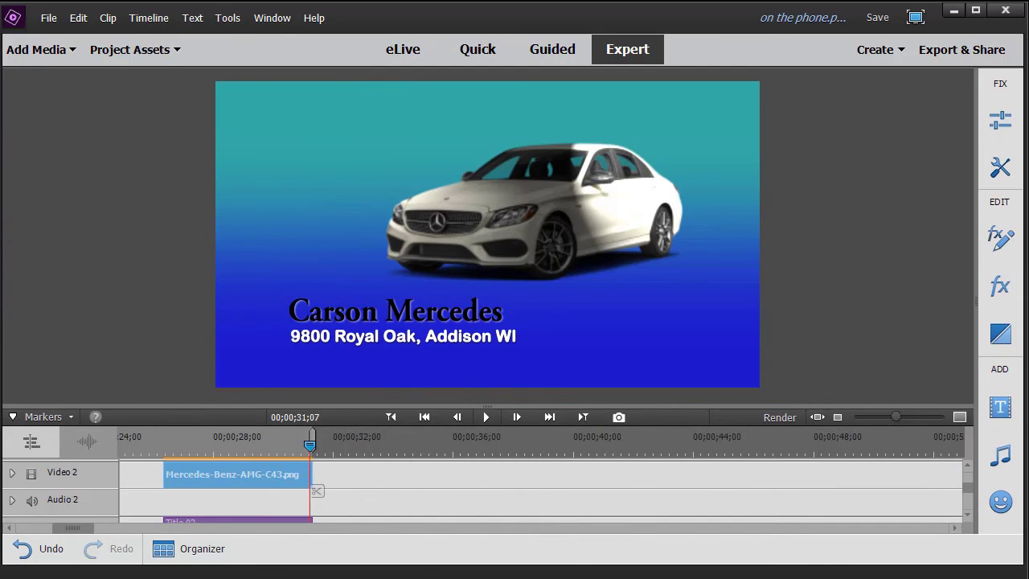
{"action": "left_click_drag", "start_coordinate": [309, 444], "coordinate": [163, 446]}
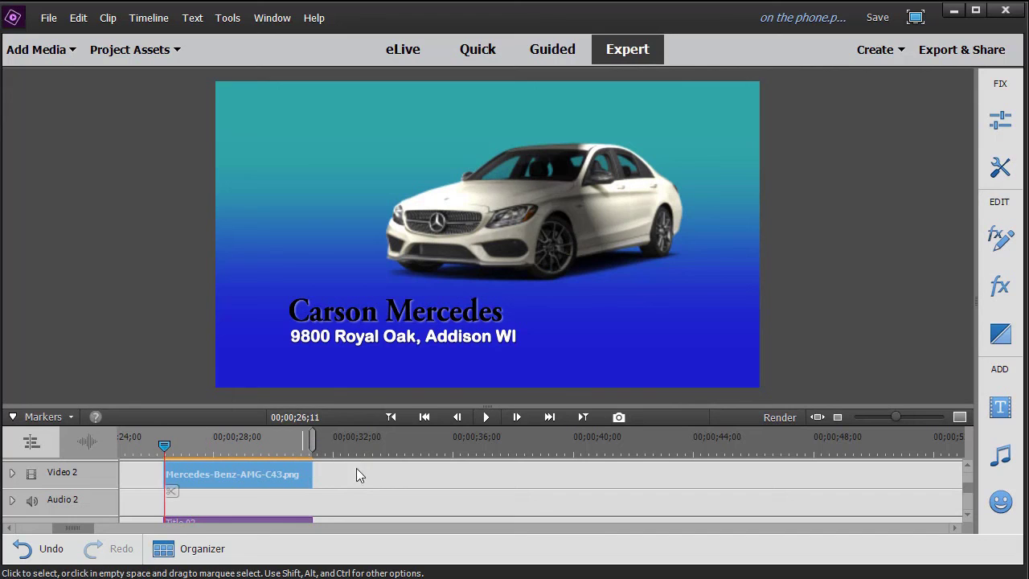
{"action": "left_click", "coordinate": [487, 417]}
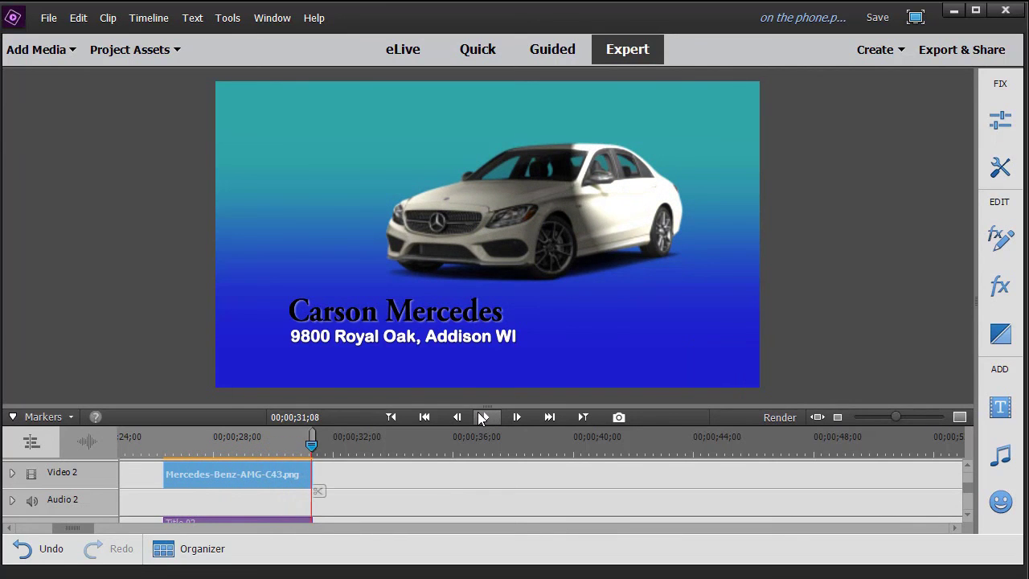
{"action": "left_click", "coordinate": [485, 416]}
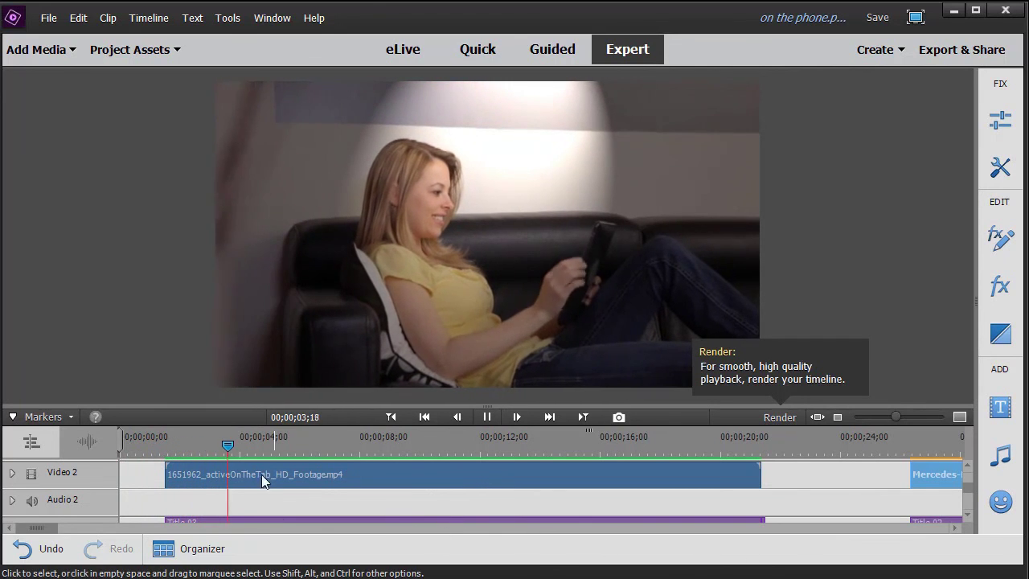
{"action": "left_click_drag", "start_coordinate": [248, 447], "coordinate": [889, 447]}
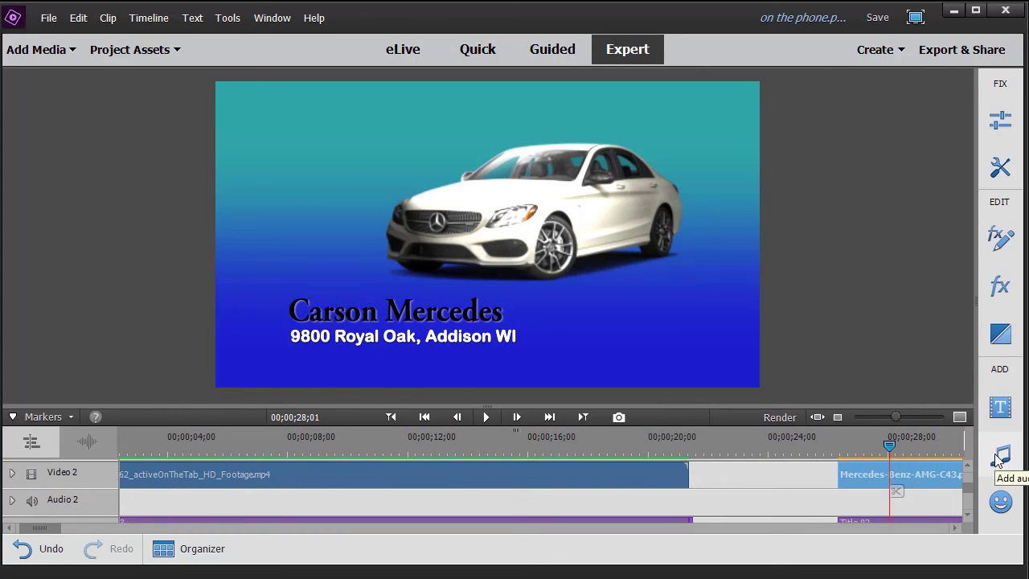